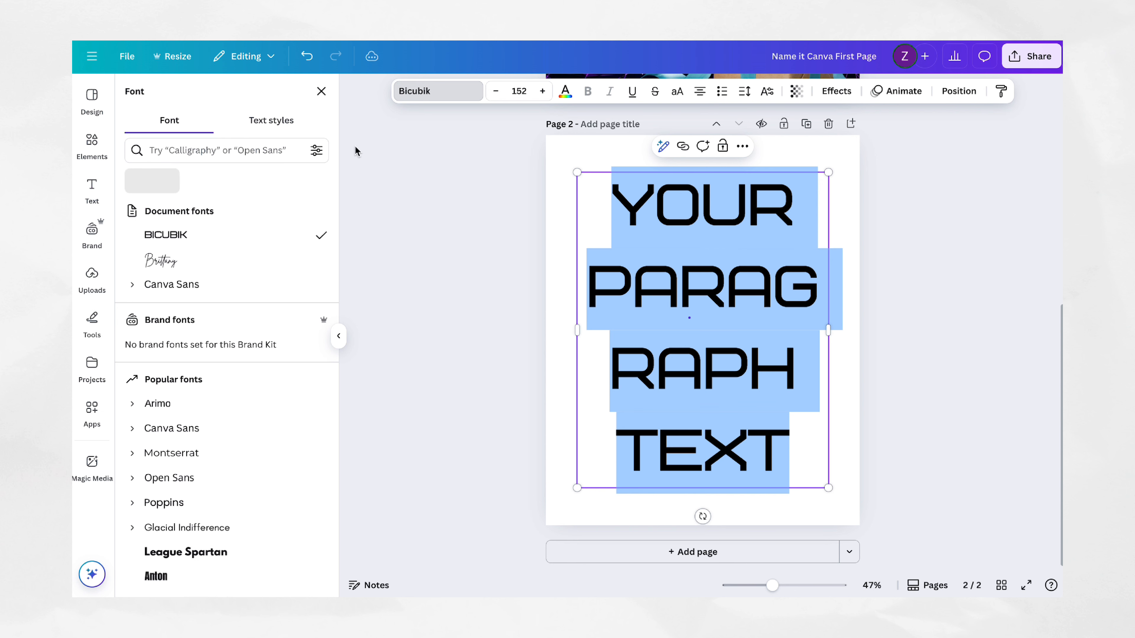
Step: Try the Brittany and Bicubik fonts on the page 2 paragraph text and settle on Canva Sans
click(237, 272)
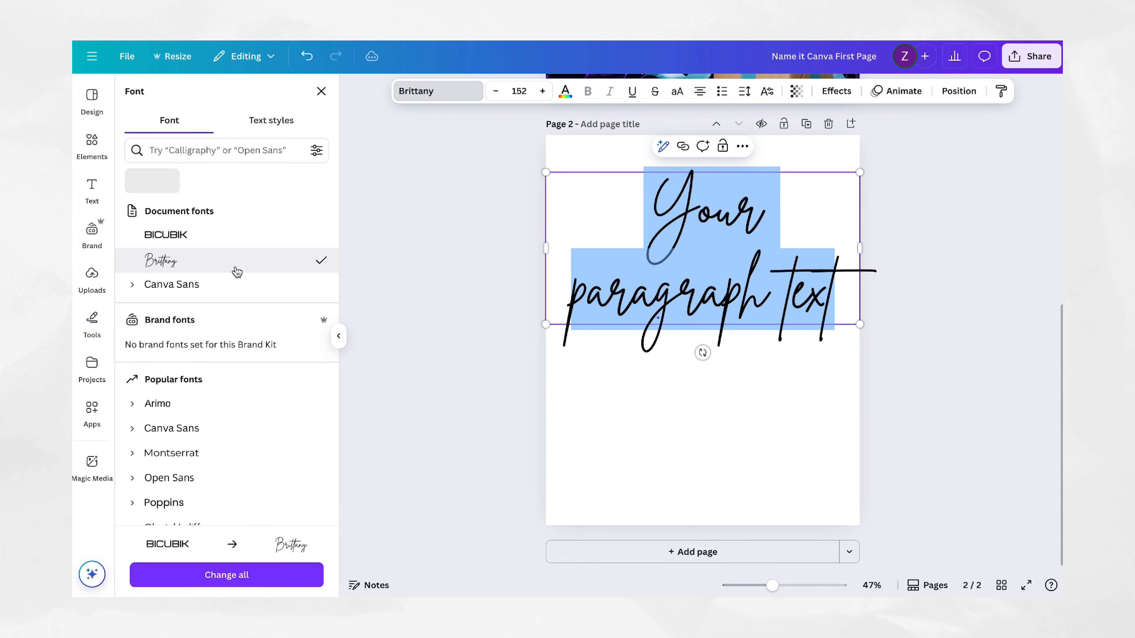
click(237, 243)
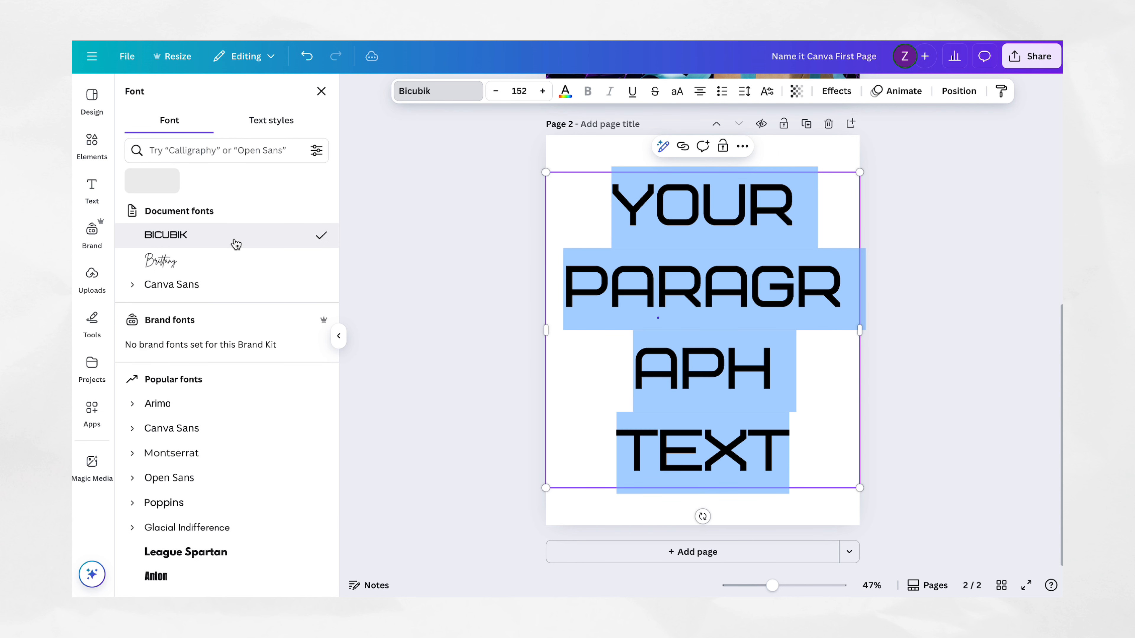
click(196, 428)
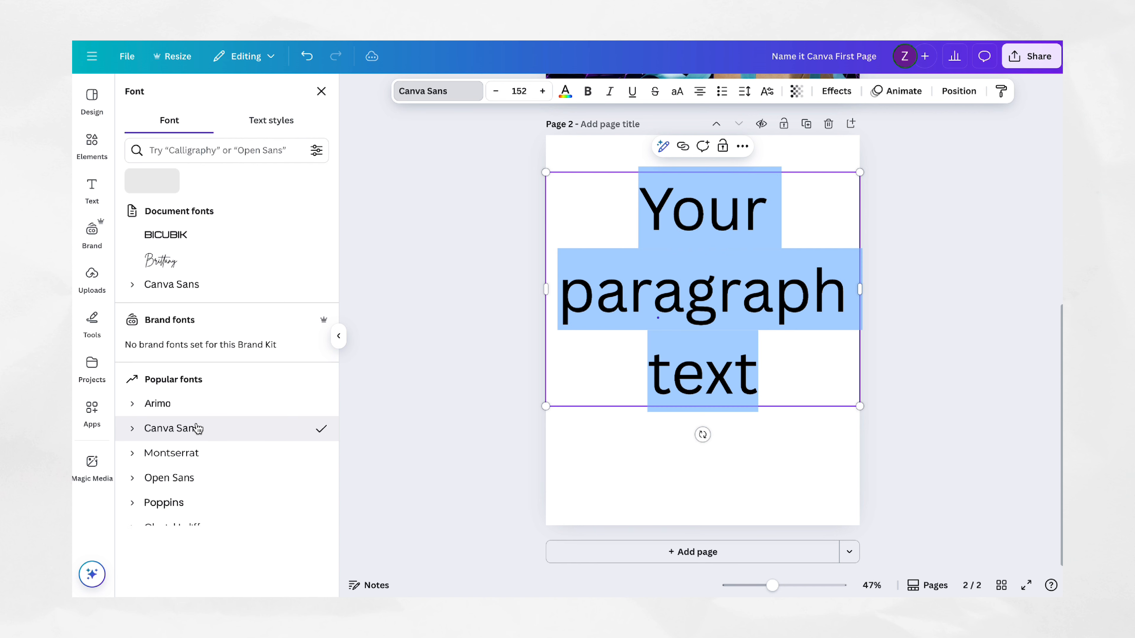
Step: Make the page 2 paragraph text bold, italic and underlined, and colour it with the document's magenta
click(587, 92)
click(609, 94)
click(632, 92)
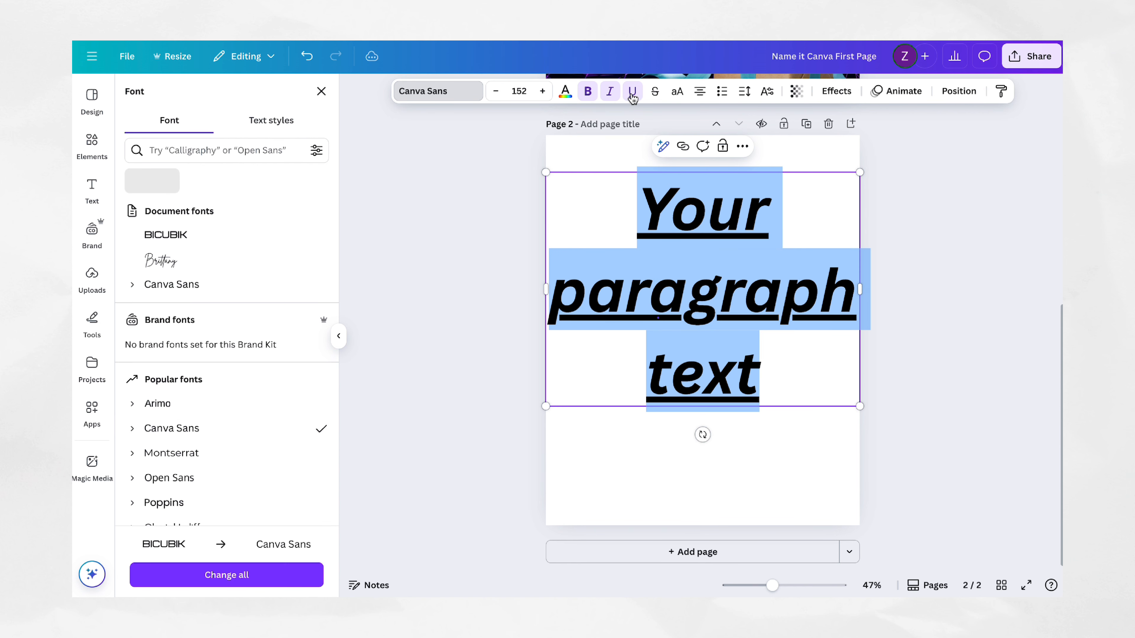
click(566, 93)
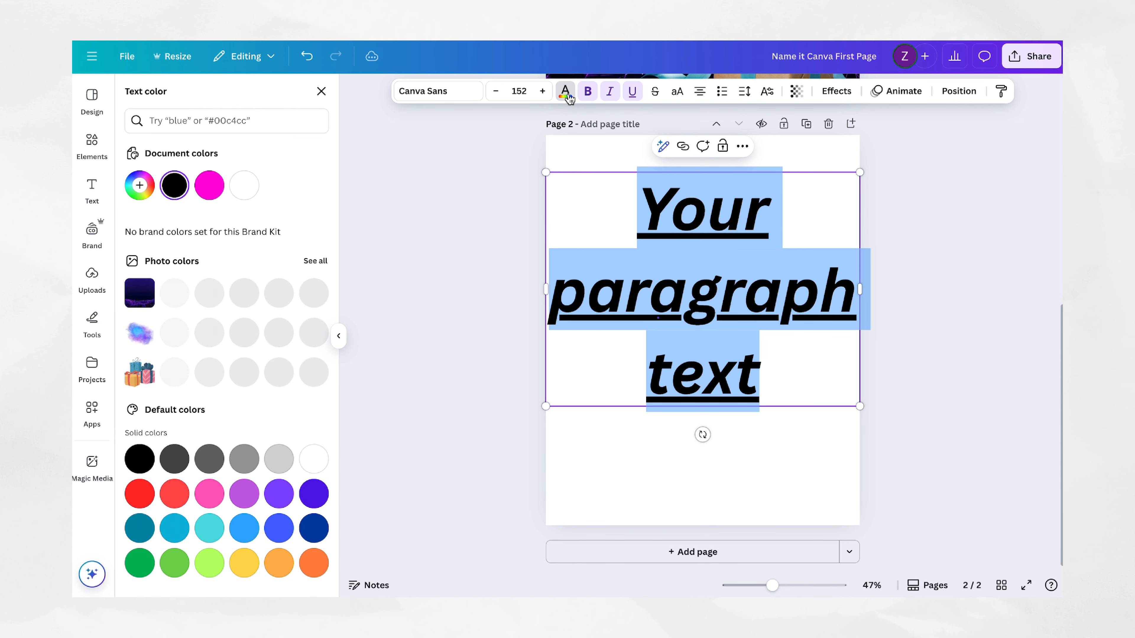
click(209, 185)
Step: Try the Outline and Lift text effects on the magenta paragraph text and choose Outline again
click(835, 91)
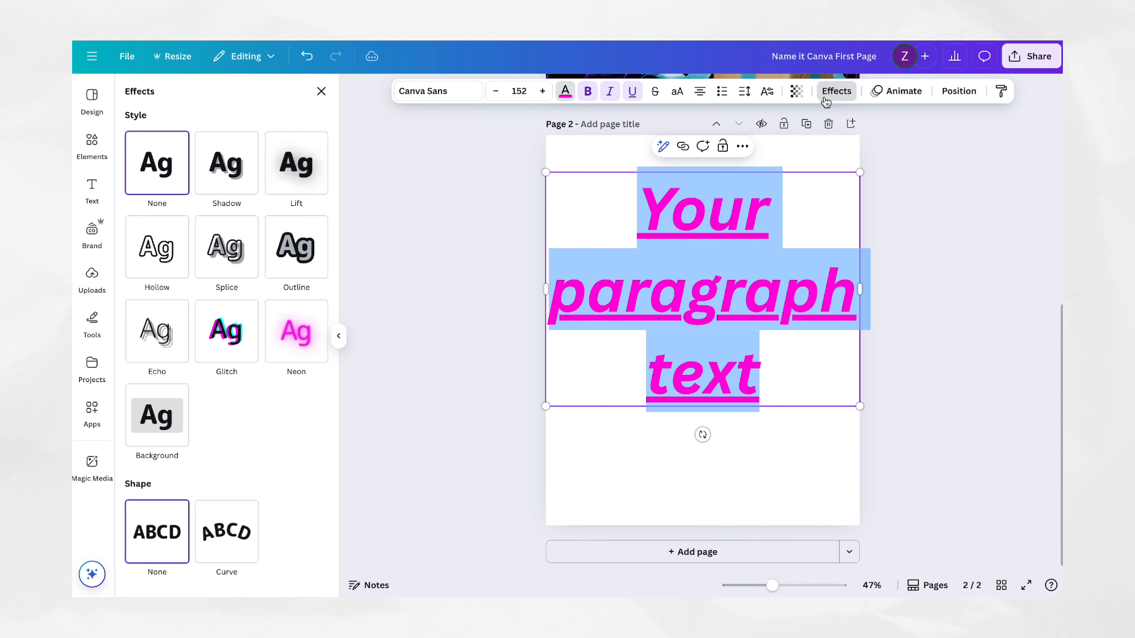
click(310, 246)
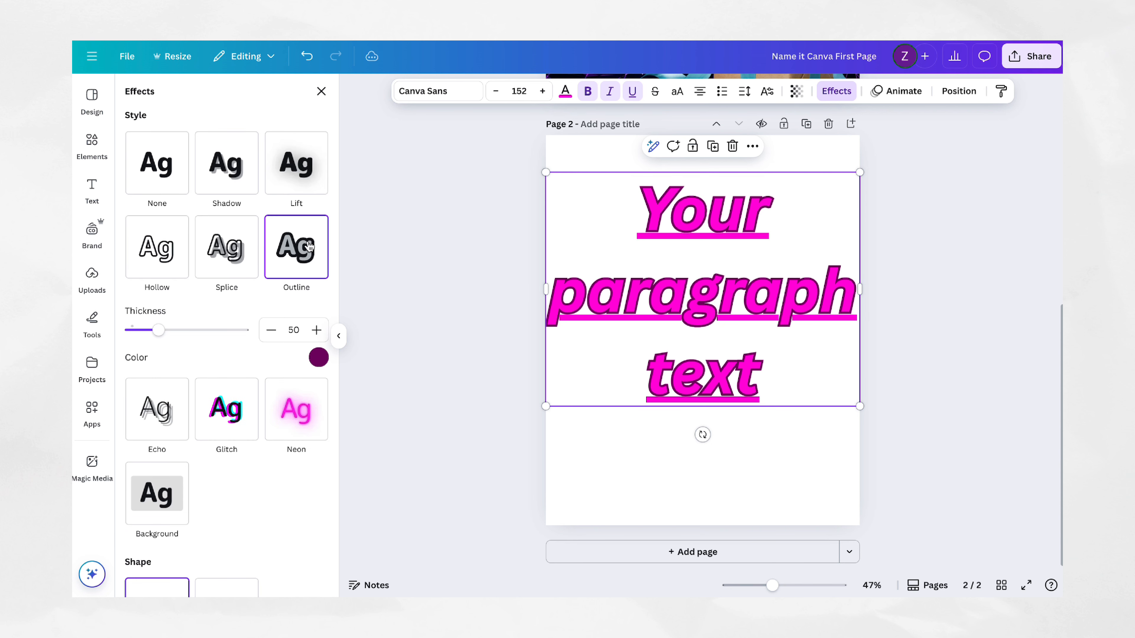
click(300, 183)
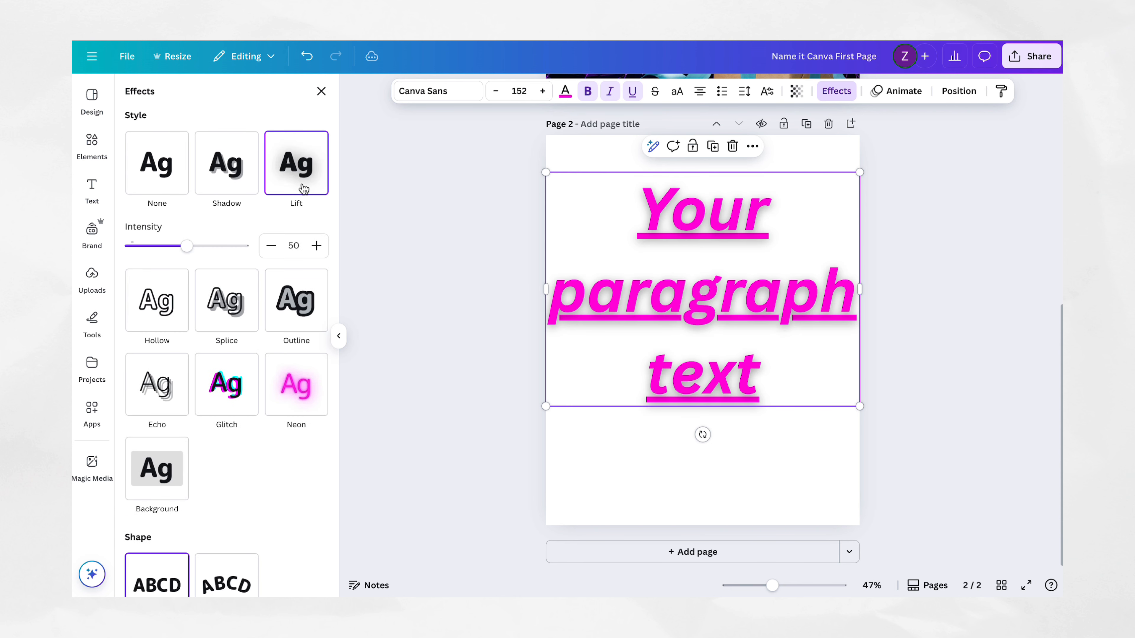
click(279, 319)
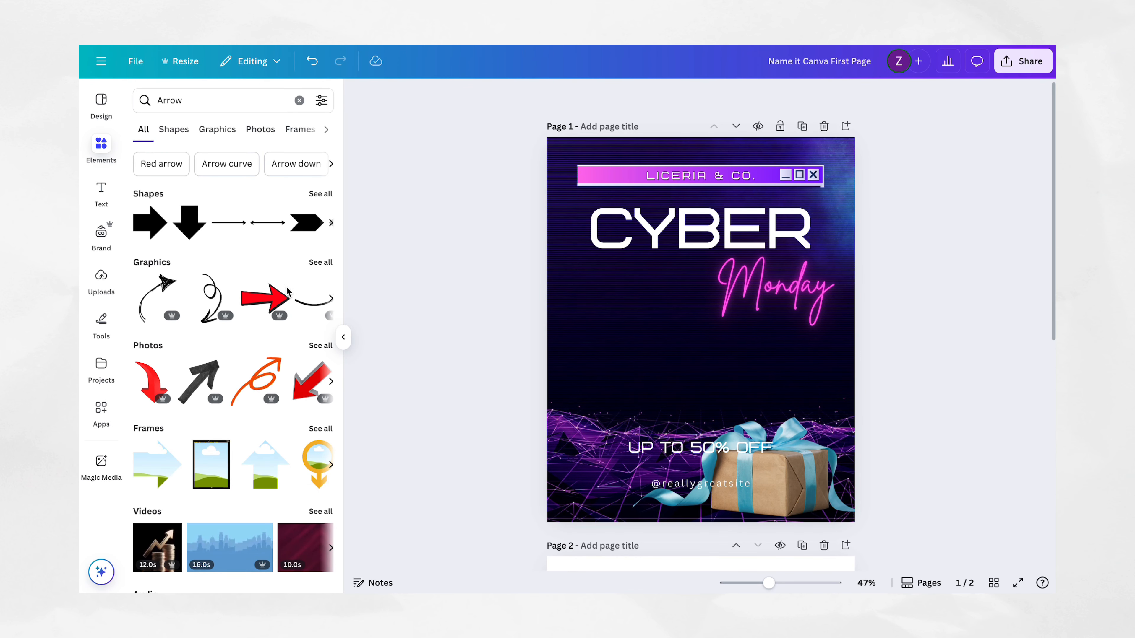
Step: Add a right-pointing arrow shape to page 1 and place a down-pointing arrow just above the gift box
click(150, 222)
drag(184, 219, 768, 372)
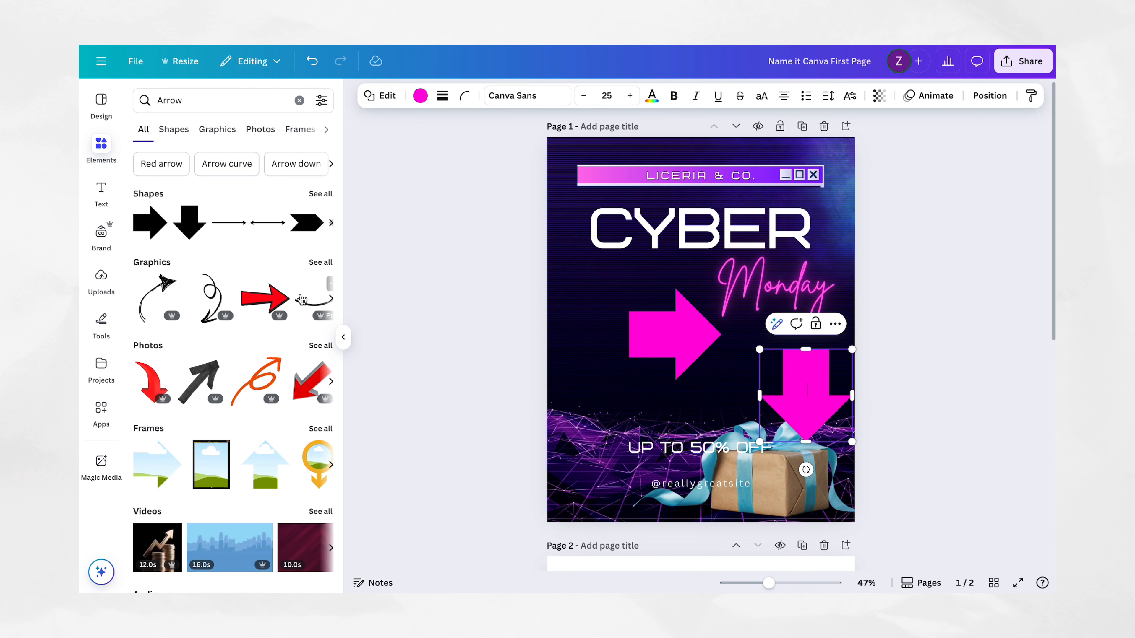
Step: Place the two uploaded screenshots on page 1, one over the heading and one over the gift box, and view the uploaded videos and audio
click(101, 279)
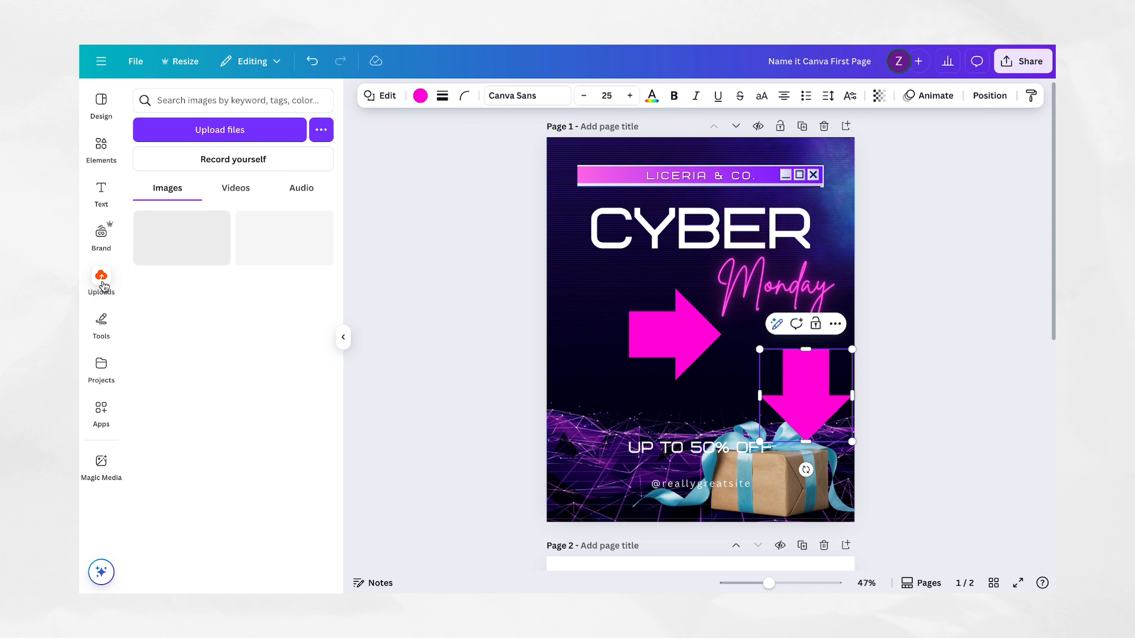
drag(172, 247, 607, 270)
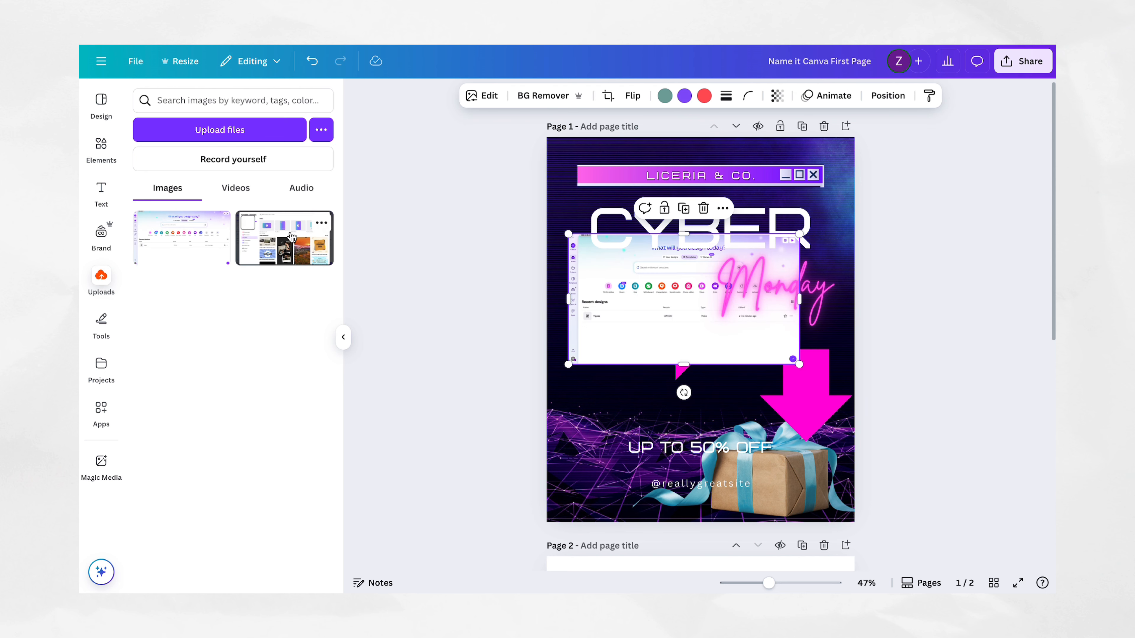
drag(263, 228, 683, 442)
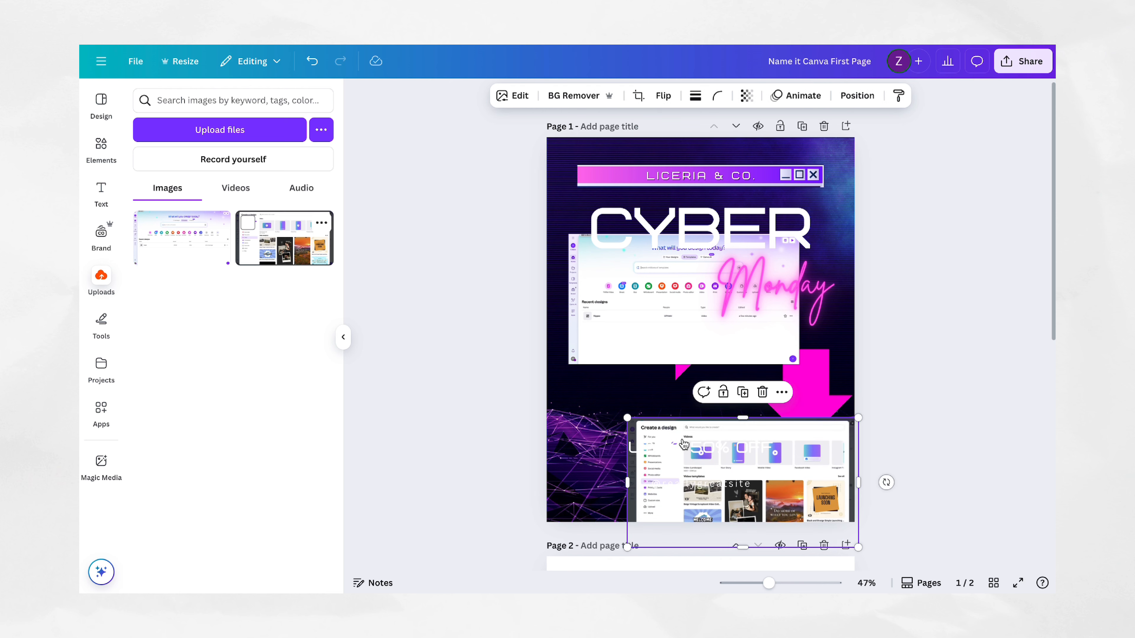
click(246, 191)
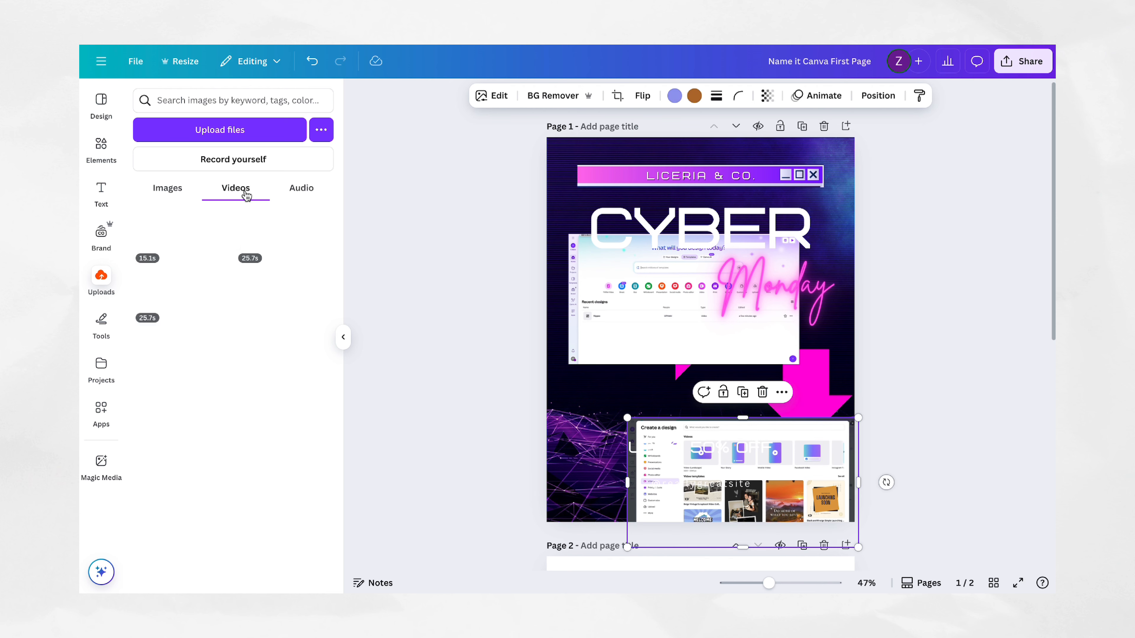
click(299, 190)
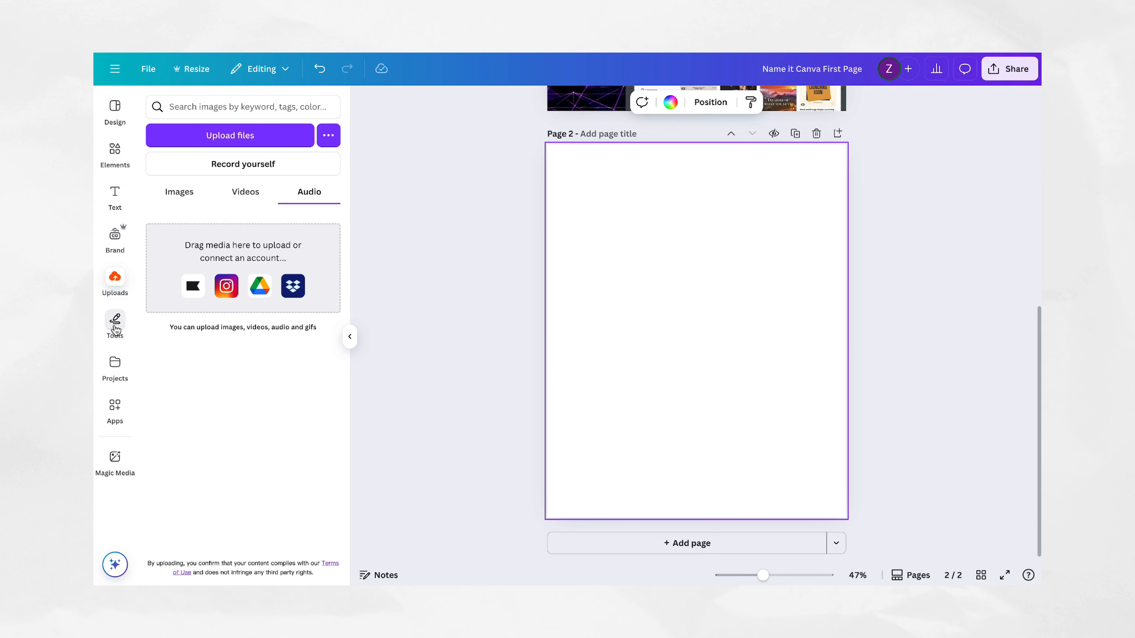
Step: Draw a red marker squiggle and a yellow highlighter peak near the upper left of page 2
click(102, 330)
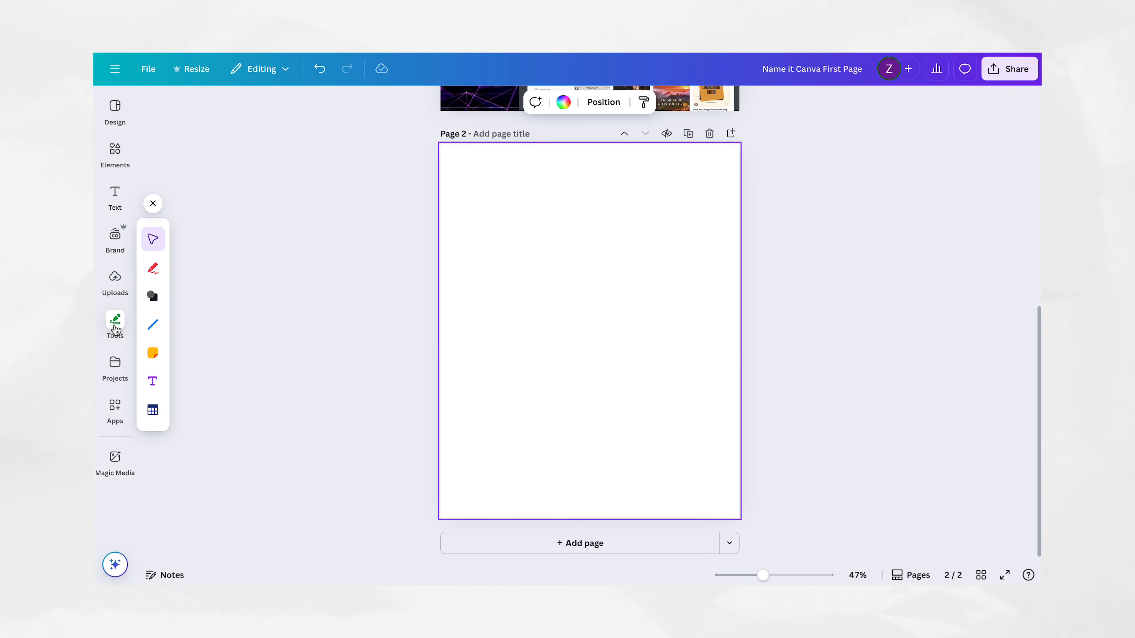
click(152, 268)
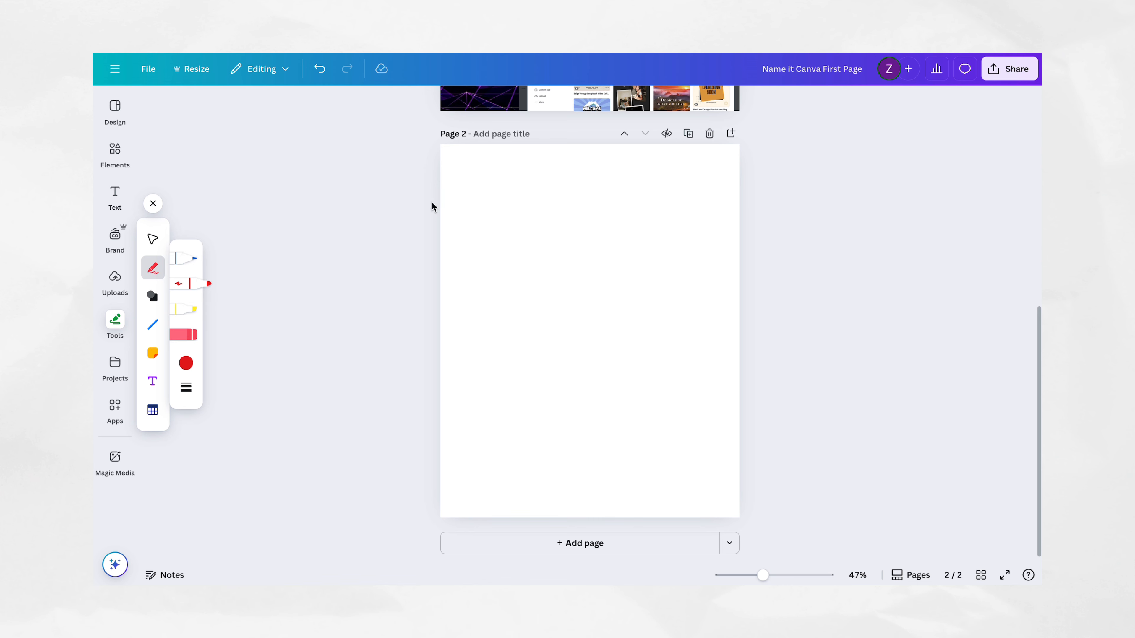
mouse_move(469, 176)
mouse_down()
mouse_move(498, 188)
mouse_move(536, 166)
mouse_up()
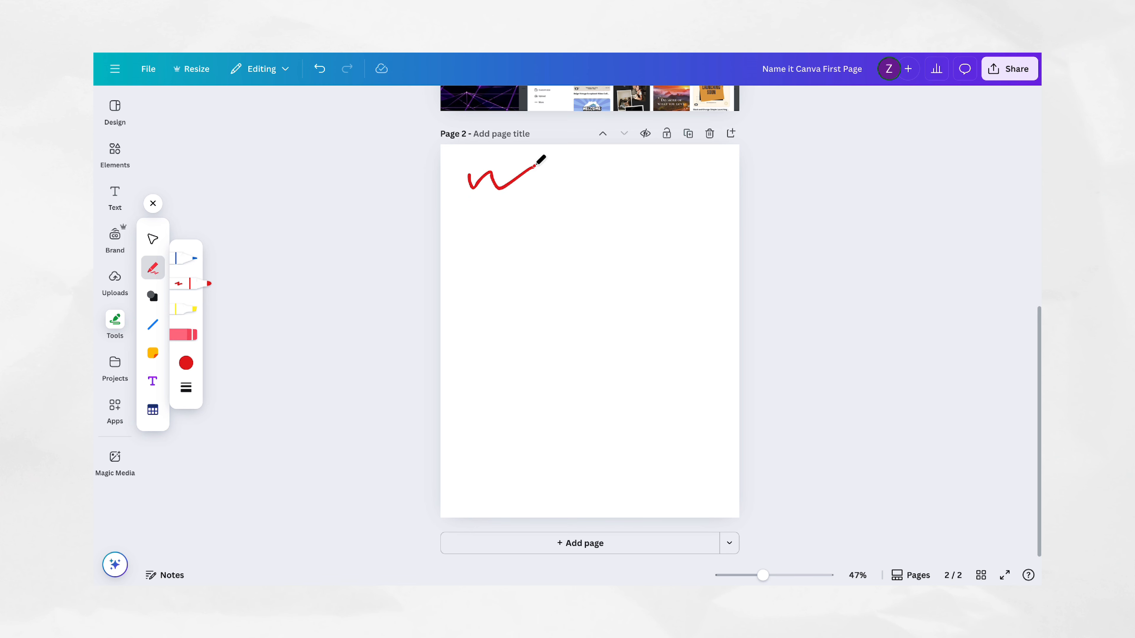
click(196, 316)
mouse_move(495, 228)
mouse_down()
mouse_move(559, 179)
mouse_move(586, 225)
mouse_up()
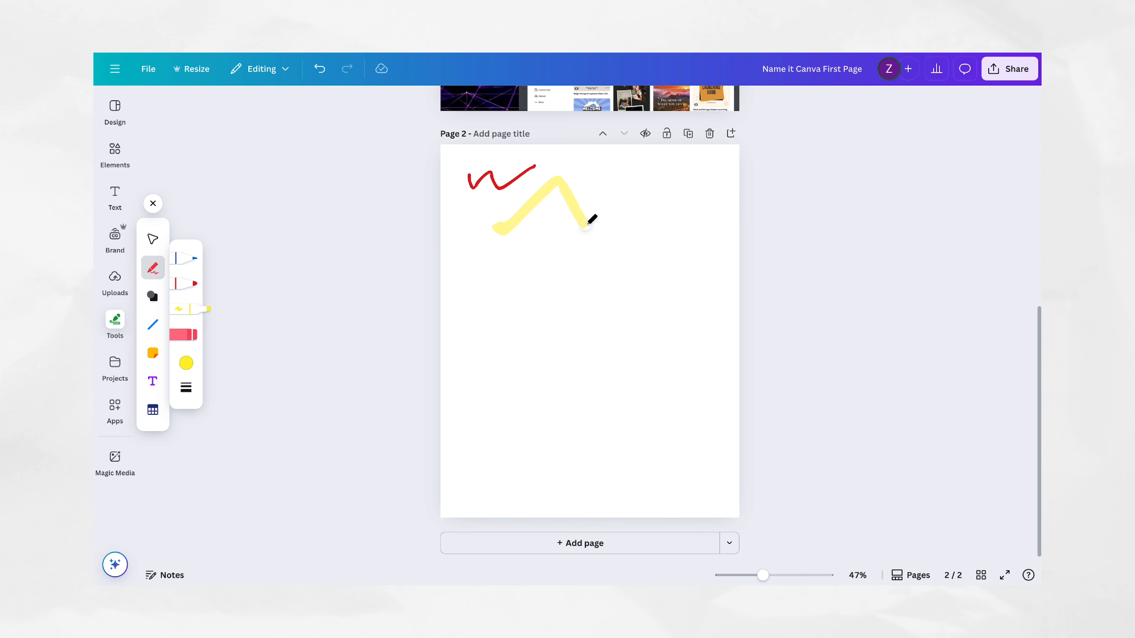
Step: Add a yellow circle beside the highlighter stroke on page 2 and insert a curved line in the middle of the page
click(152, 295)
click(186, 295)
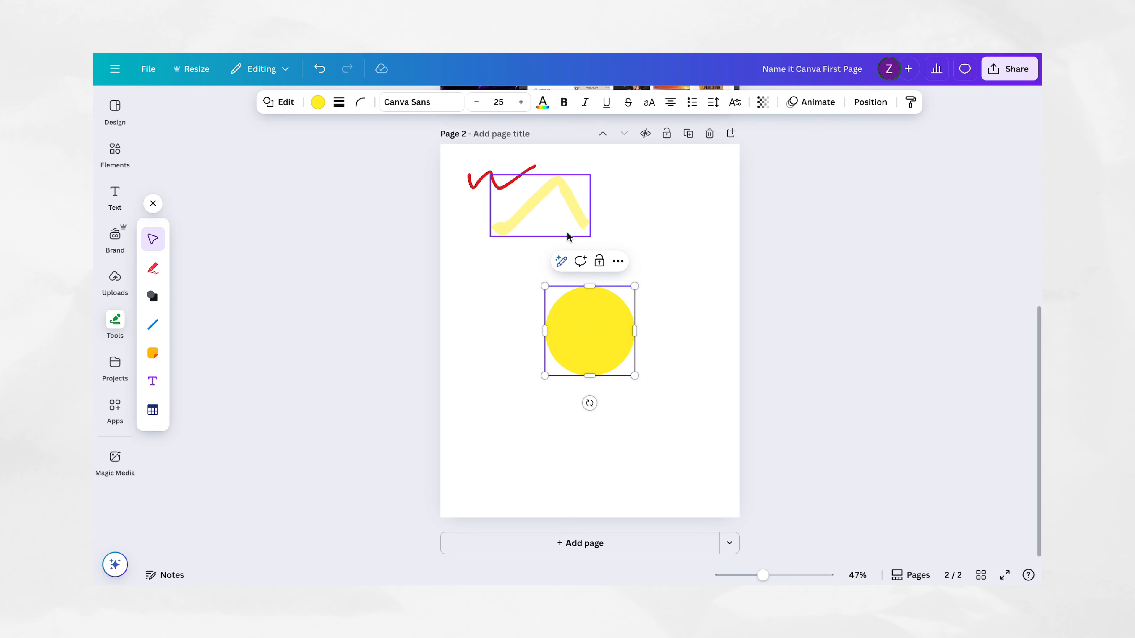
drag(565, 315, 633, 221)
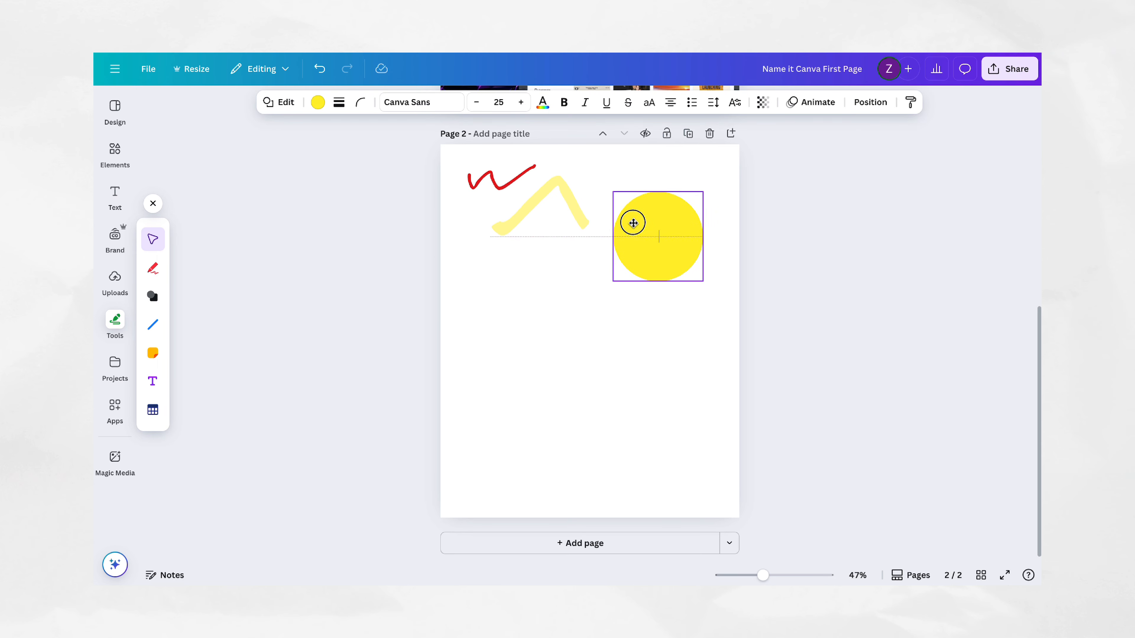
click(154, 328)
click(186, 354)
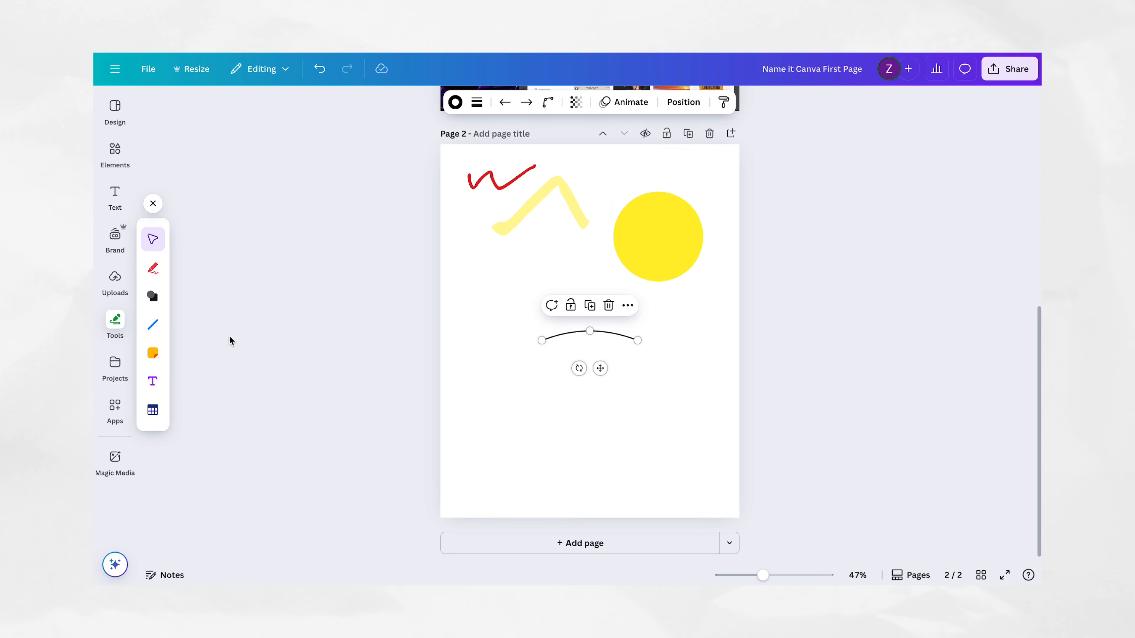
Step: Open the saved projects, keep them filtered to Your projects, and look through the designs and folders
click(115, 364)
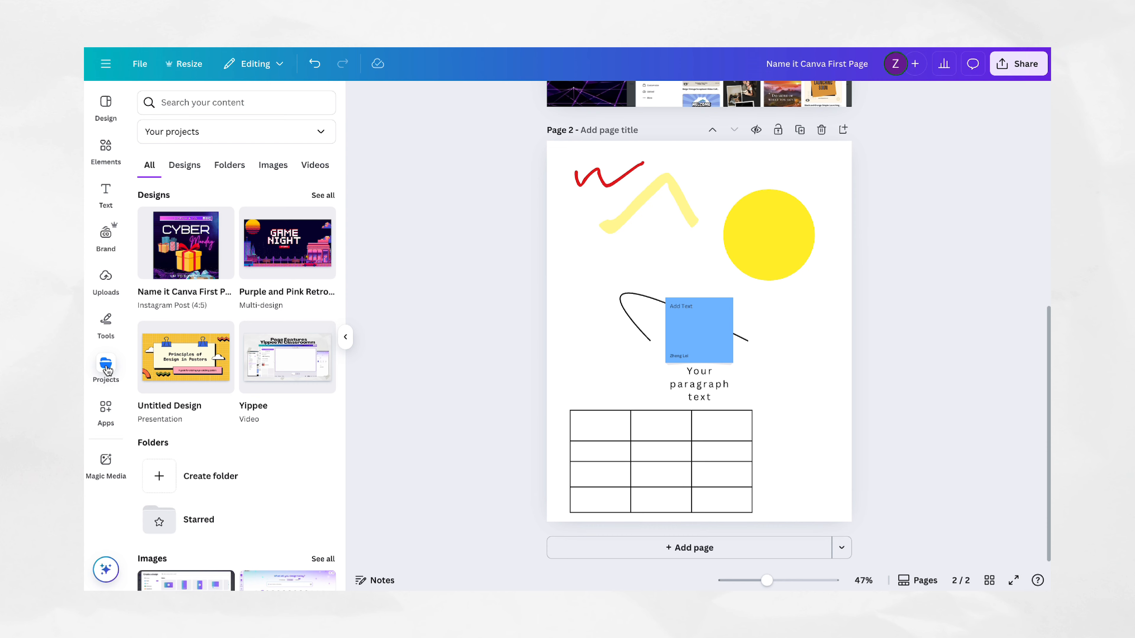
click(319, 131)
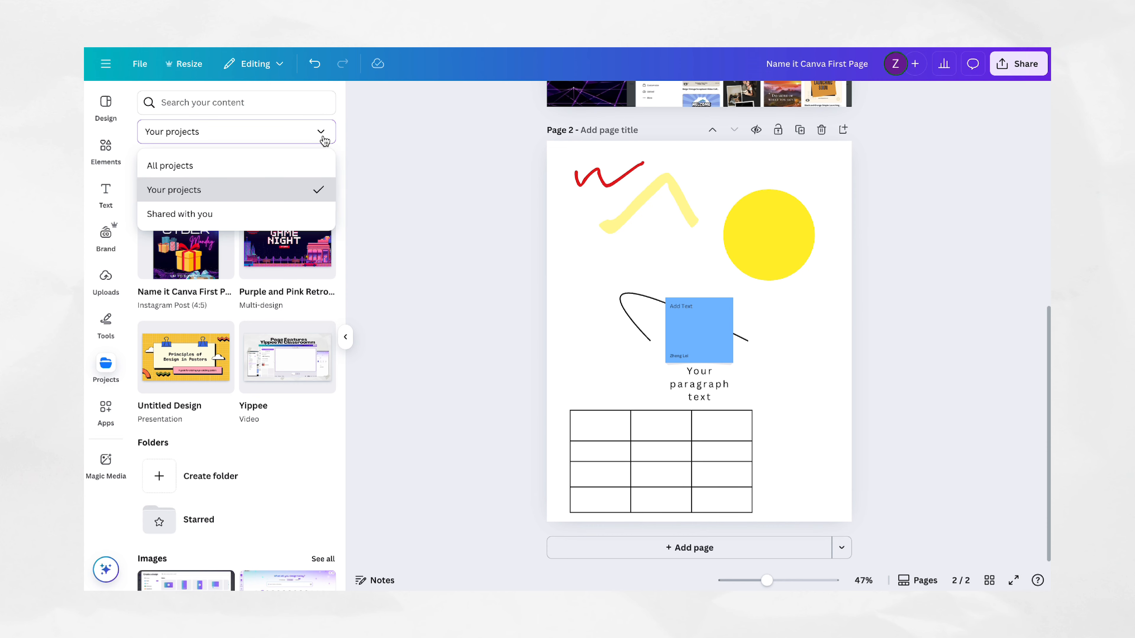
click(284, 192)
scroll(277, 209, down, 2)
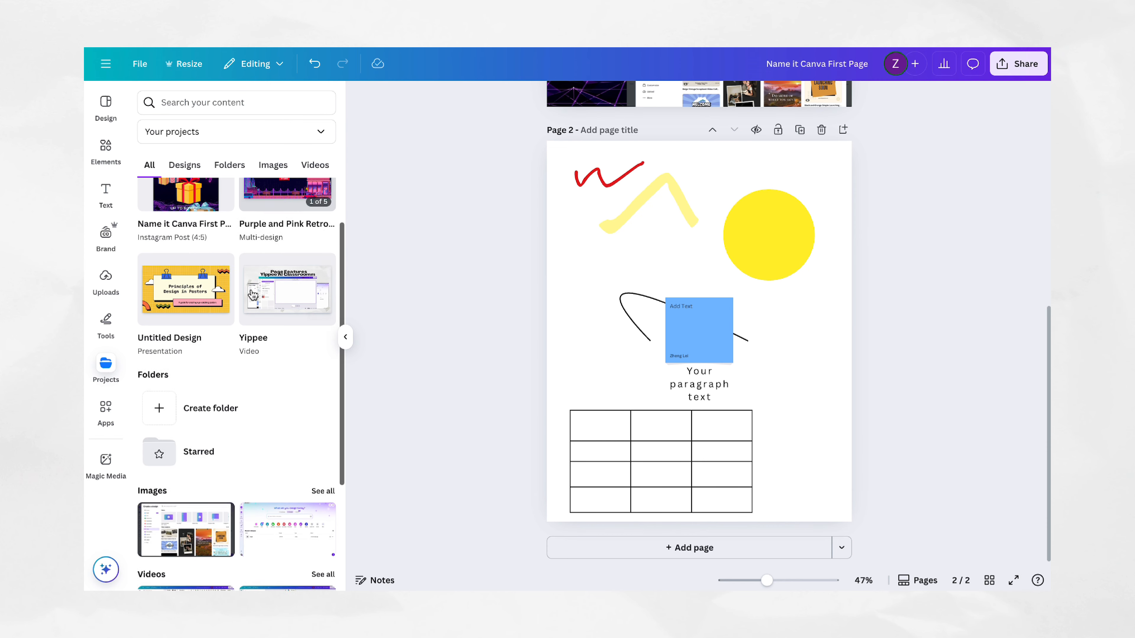
Step: Create a project folder named A without sharing it
click(214, 408)
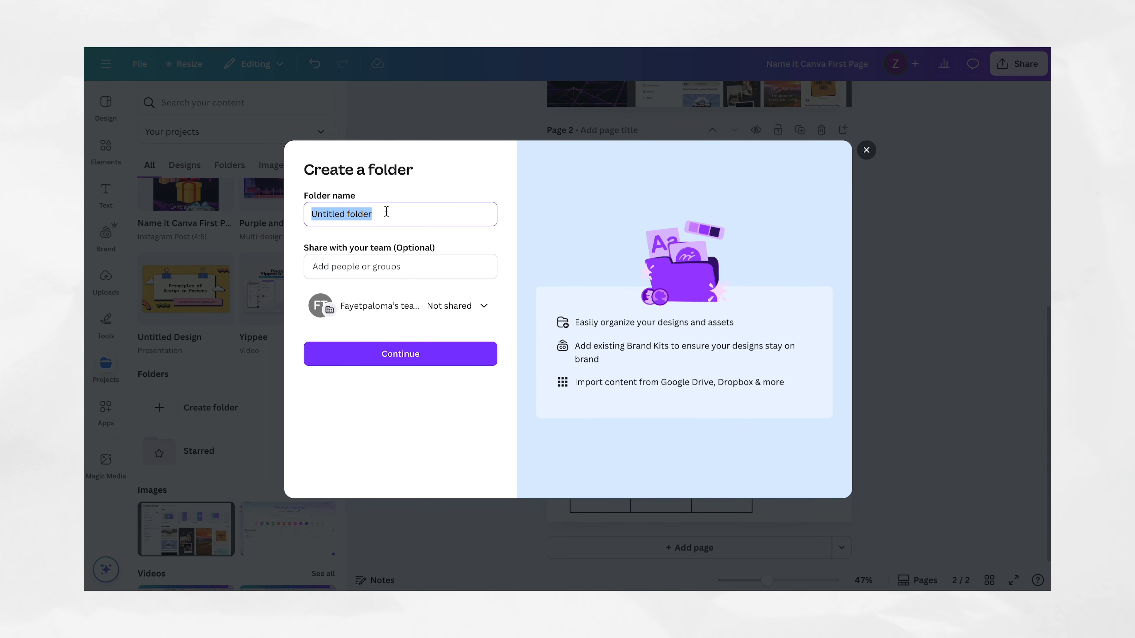
text(A)
click(393, 355)
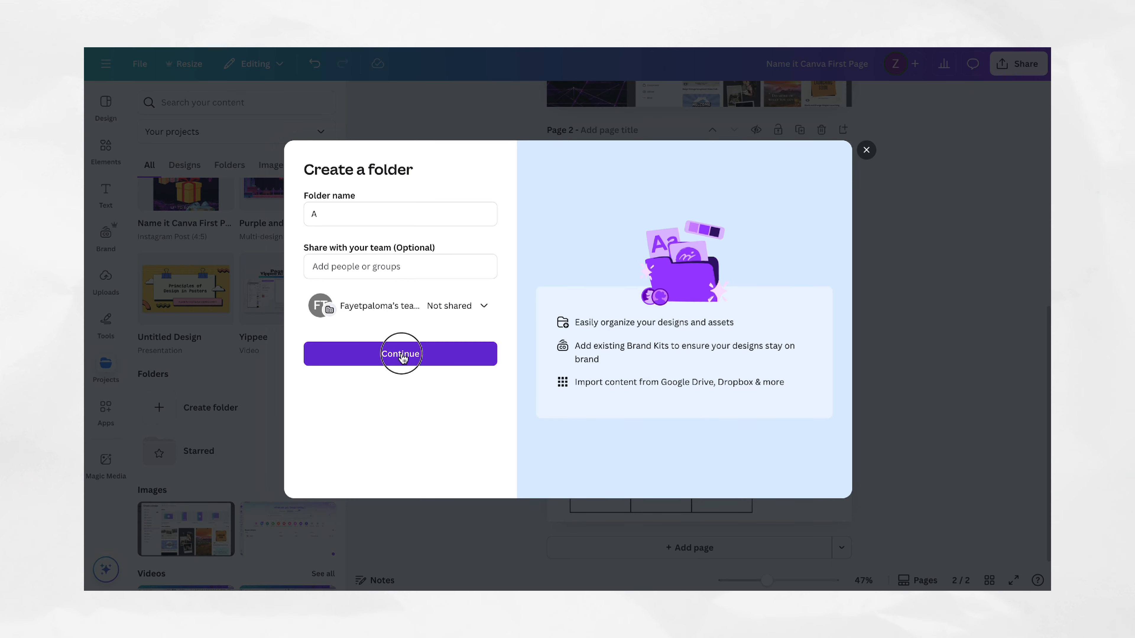
Step: Create another unshared project folder named B
click(244, 399)
text(B)
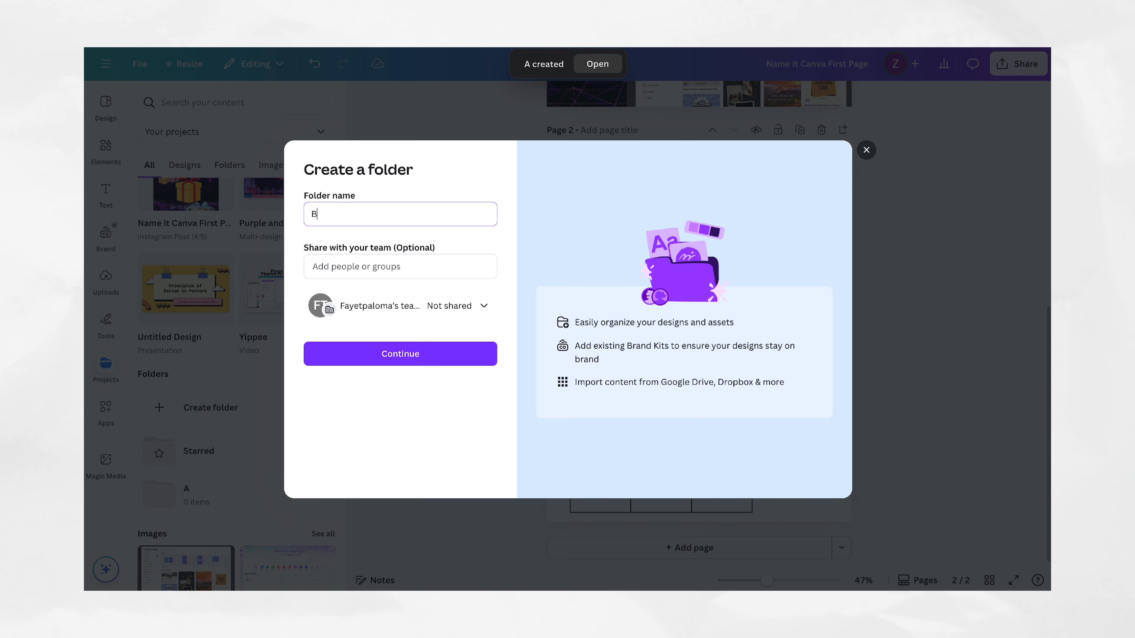
click(393, 355)
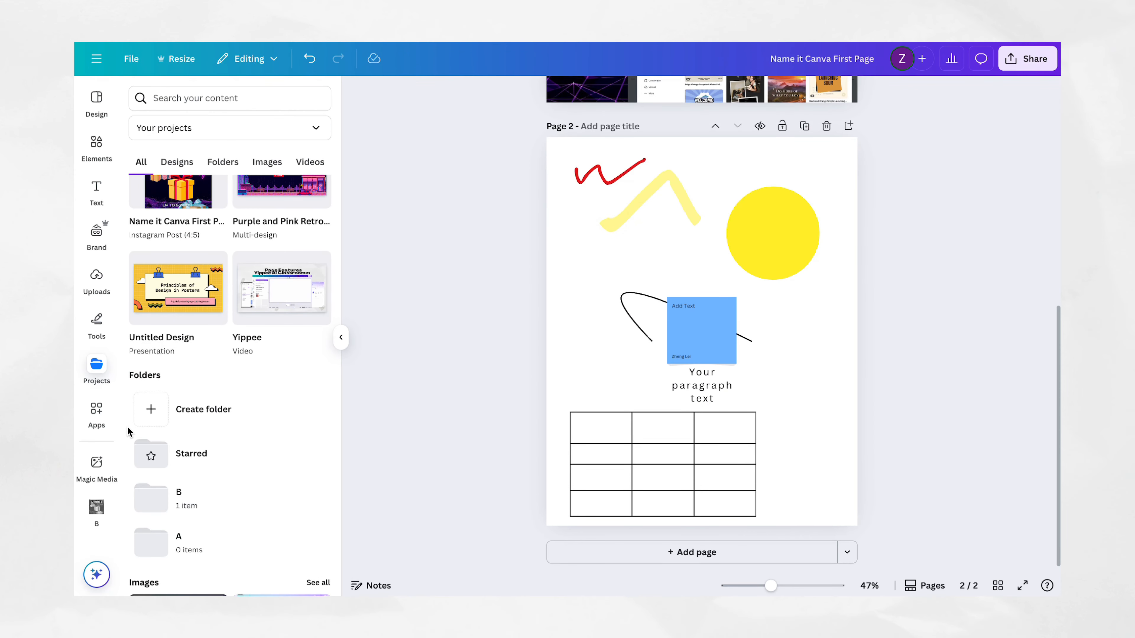
Step: Browse the apps on offer, including the Canva Create and data-related features and the More from Canva section
click(99, 417)
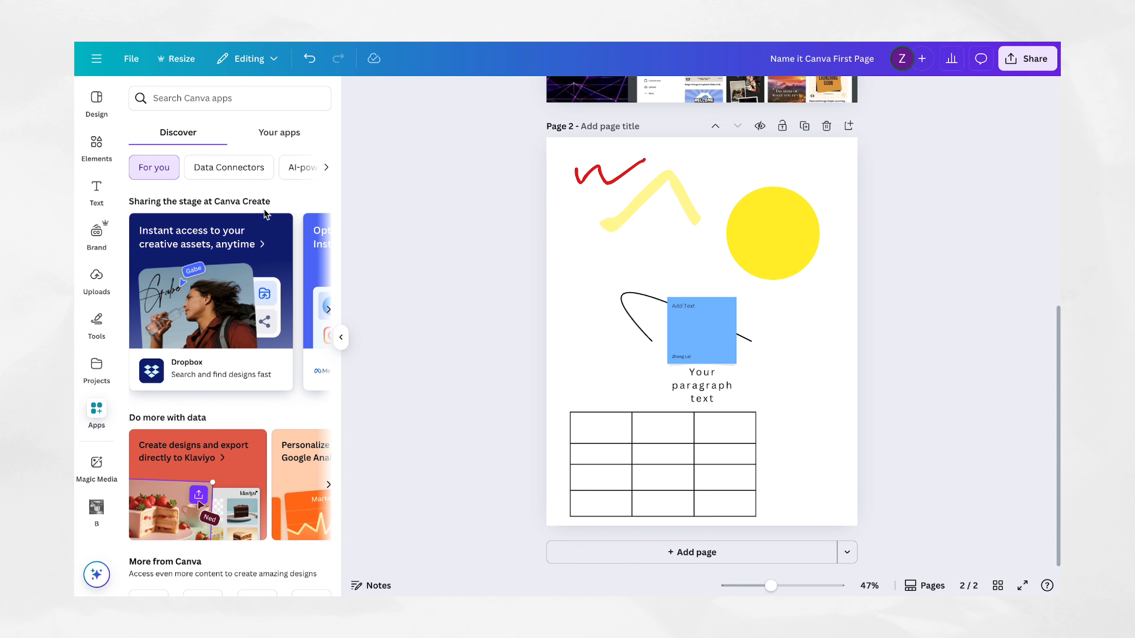
scroll(266, 214, down, 1)
scroll(271, 240, right, 2)
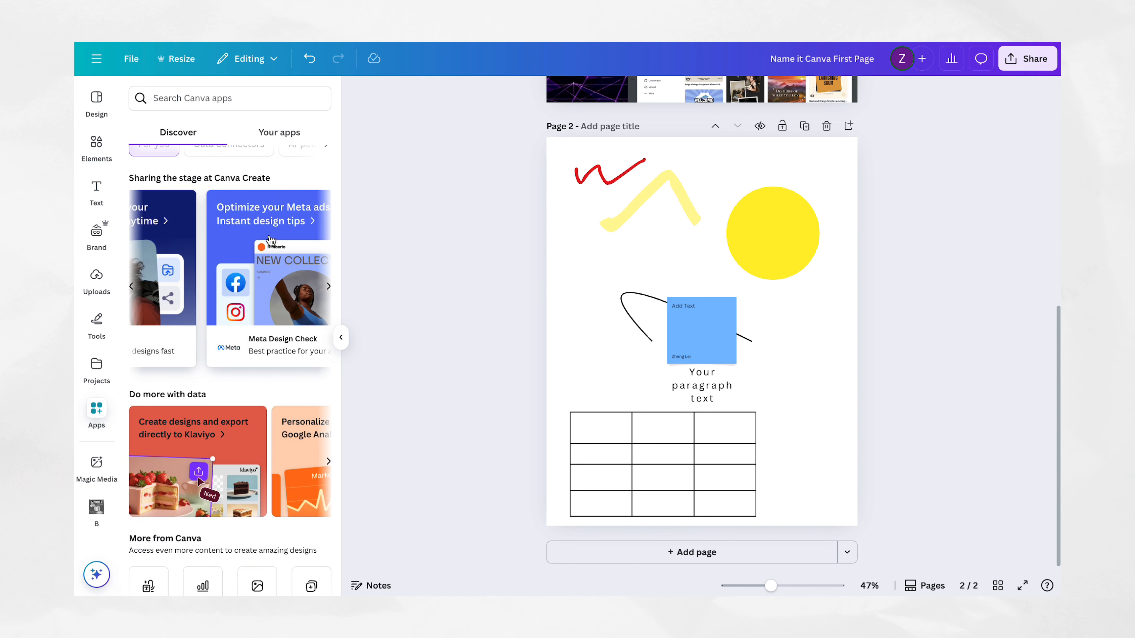
scroll(270, 239, right, 2)
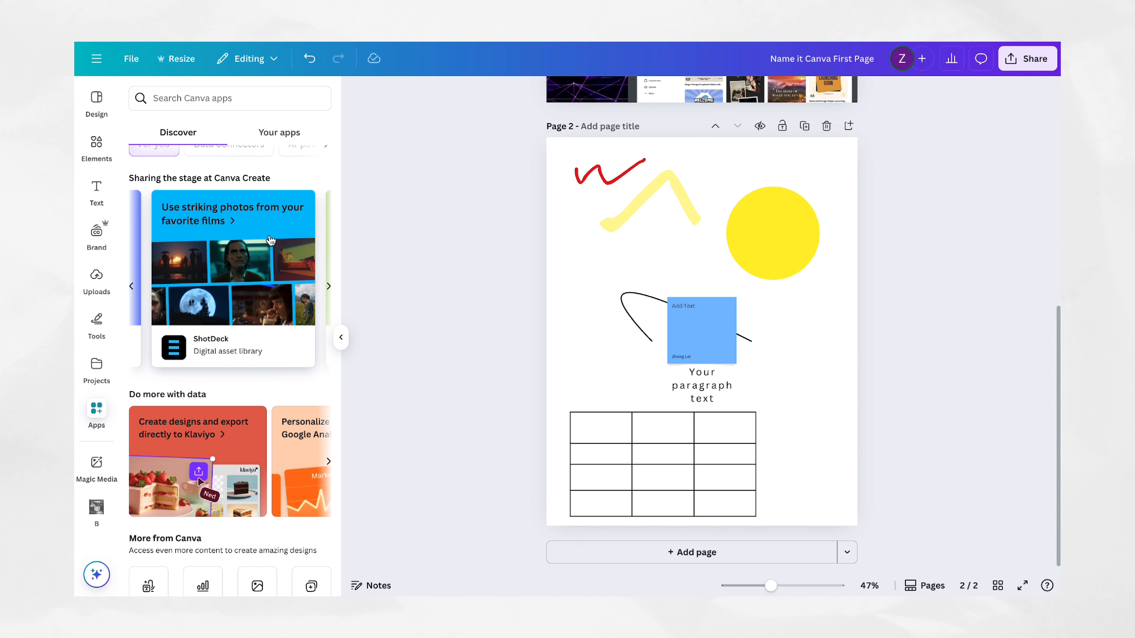
scroll(270, 240, right, 2)
scroll(270, 366, down, 3)
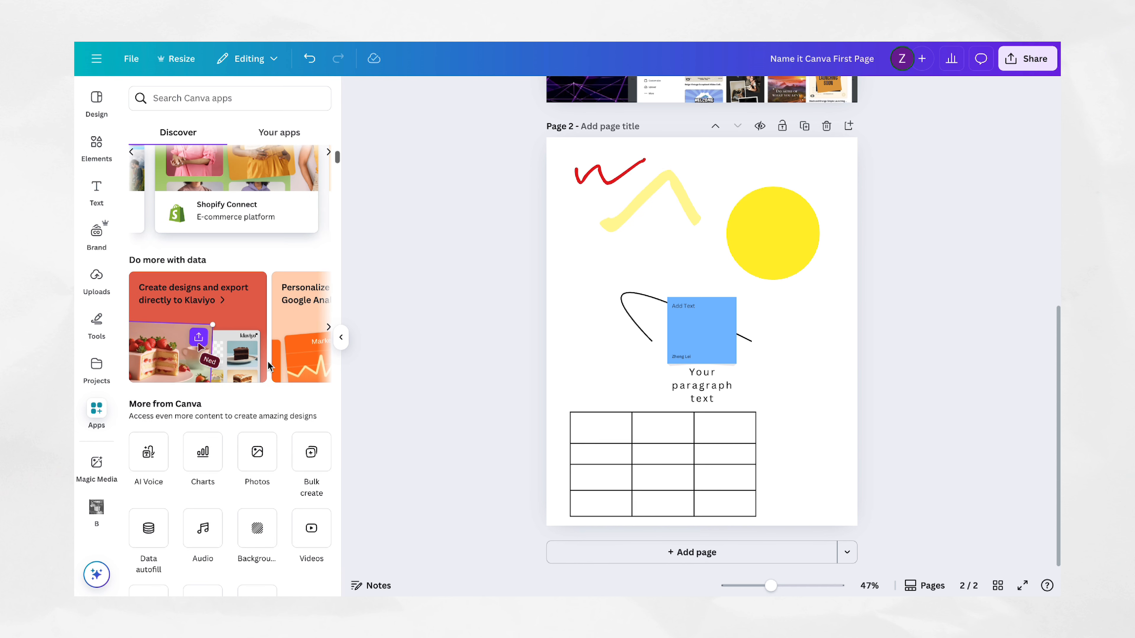
scroll(269, 367, right, 1)
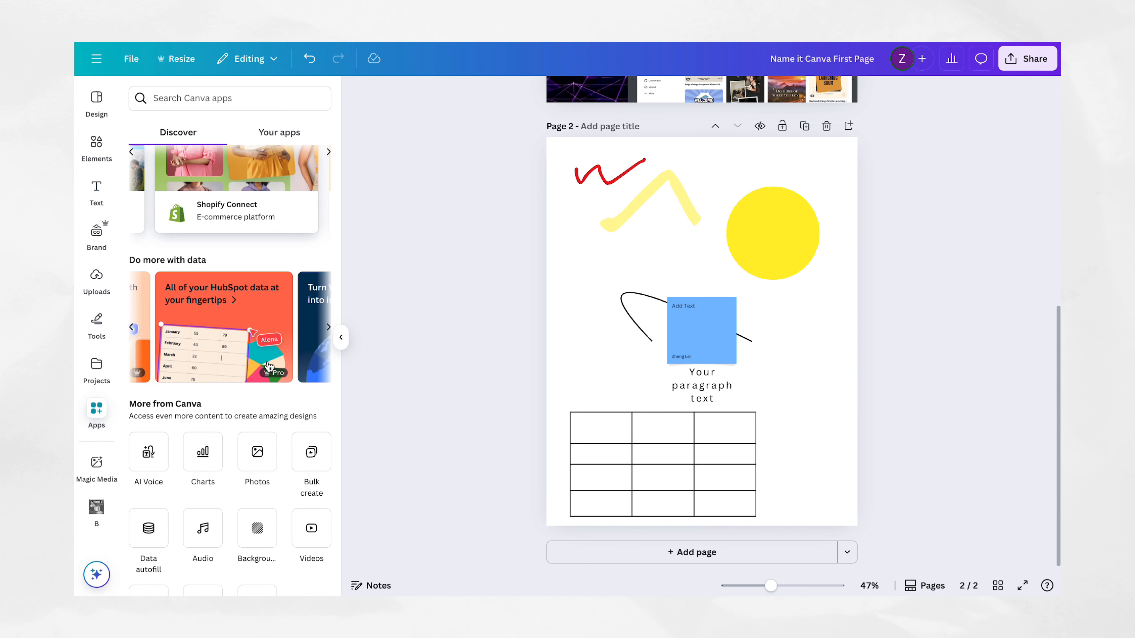
scroll(269, 366, down, 9)
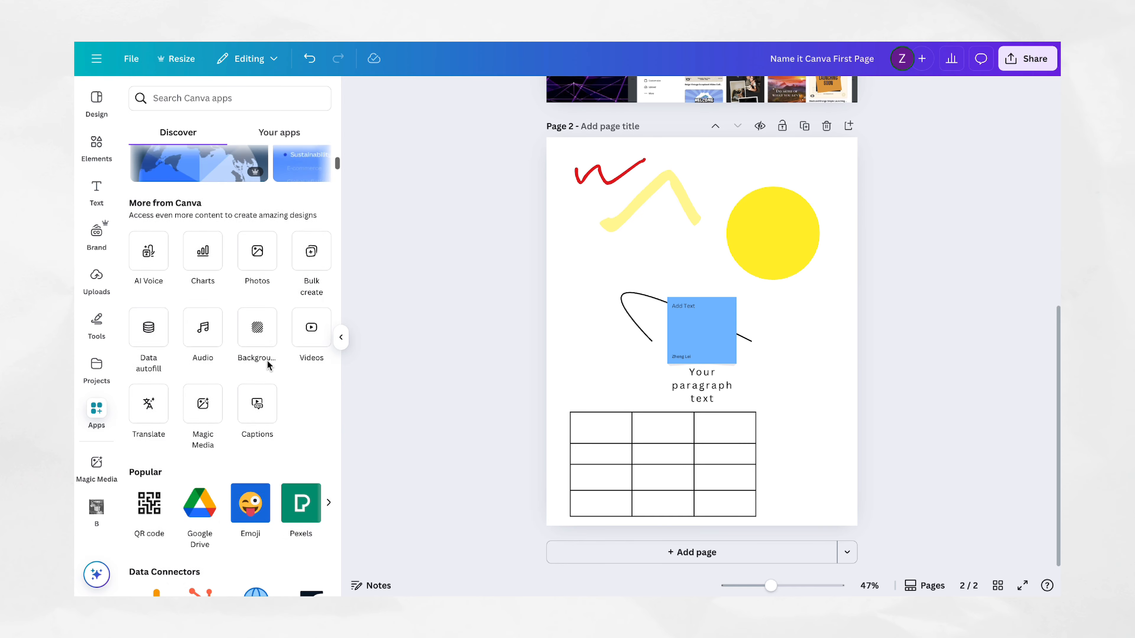
Step: Look through the Popular, Data Connectors and AI-powered apps on offer
scroll(269, 366, down, 6)
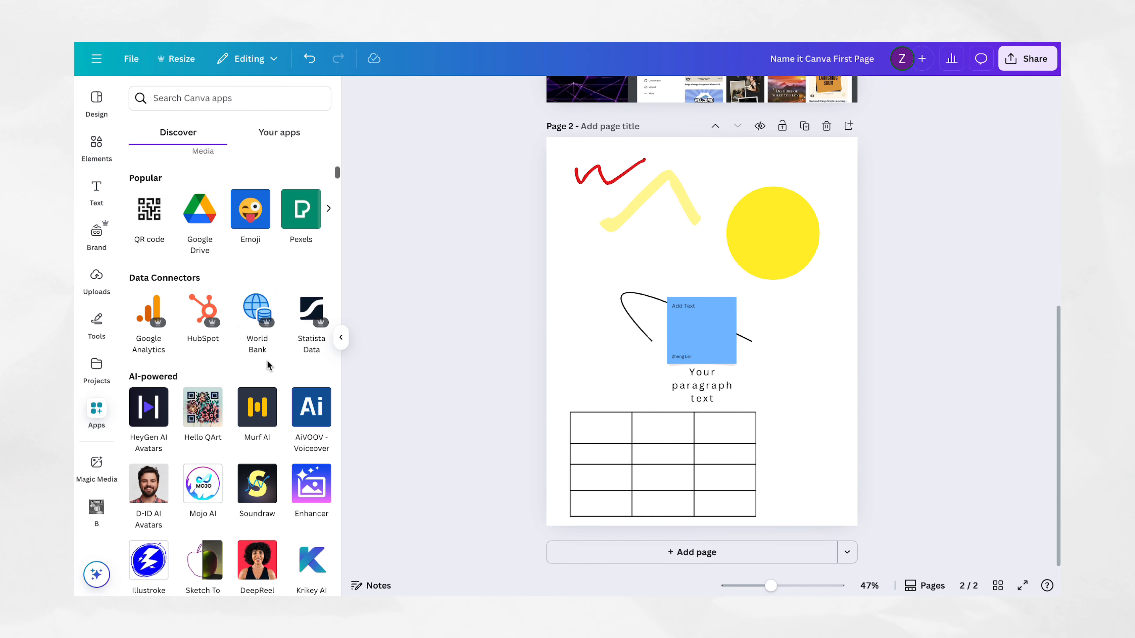
scroll(269, 366, down, 10)
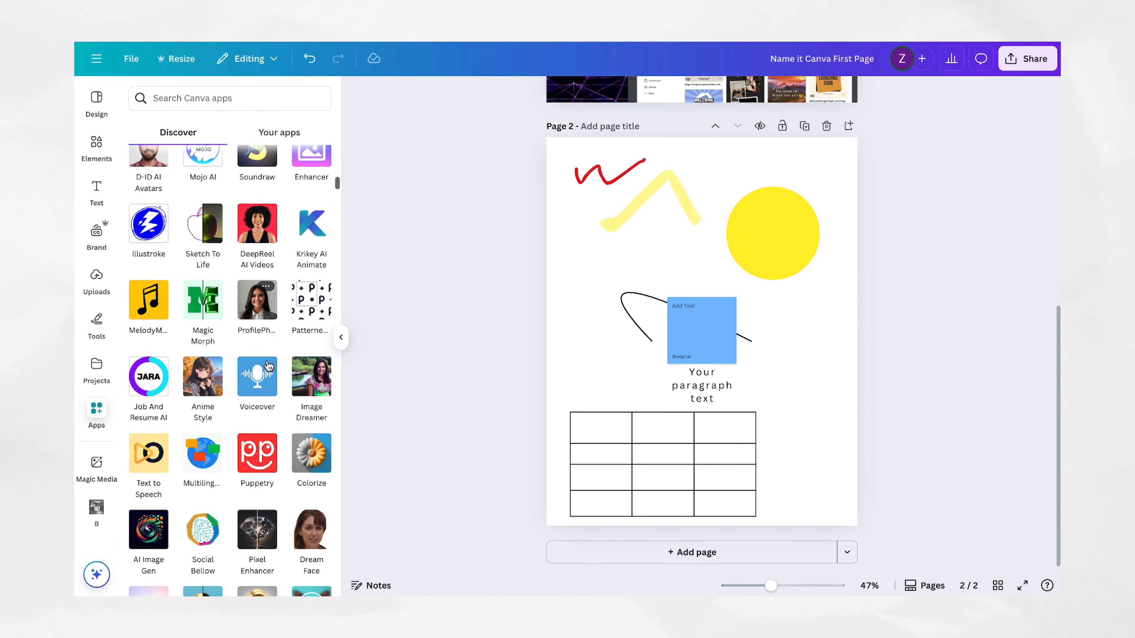
scroll(268, 367, down, 10)
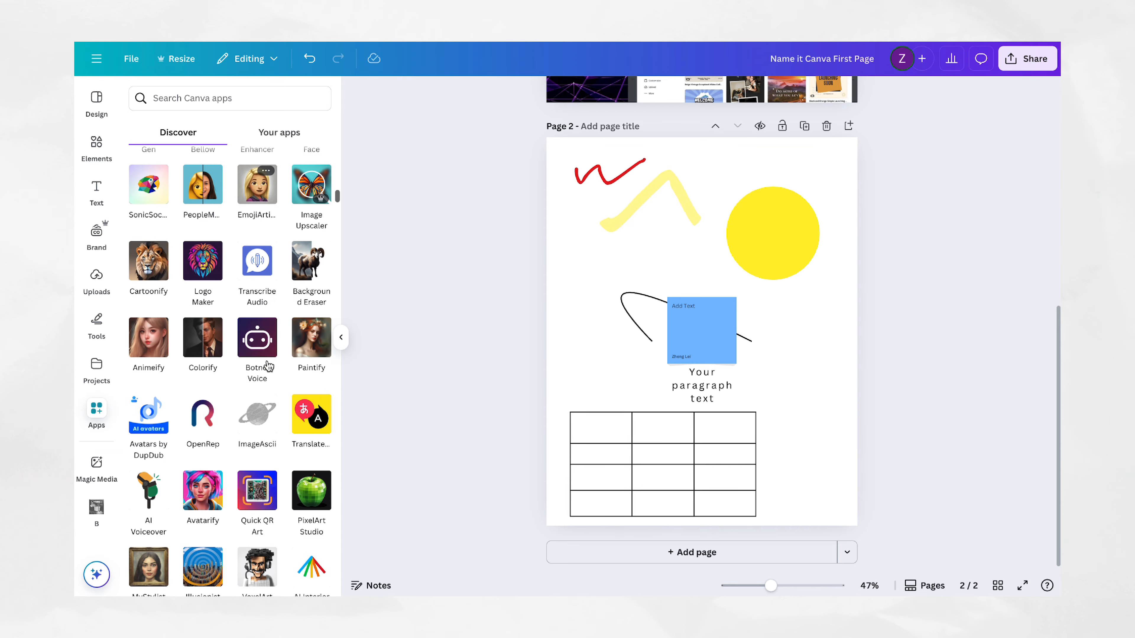
scroll(268, 366, down, 15)
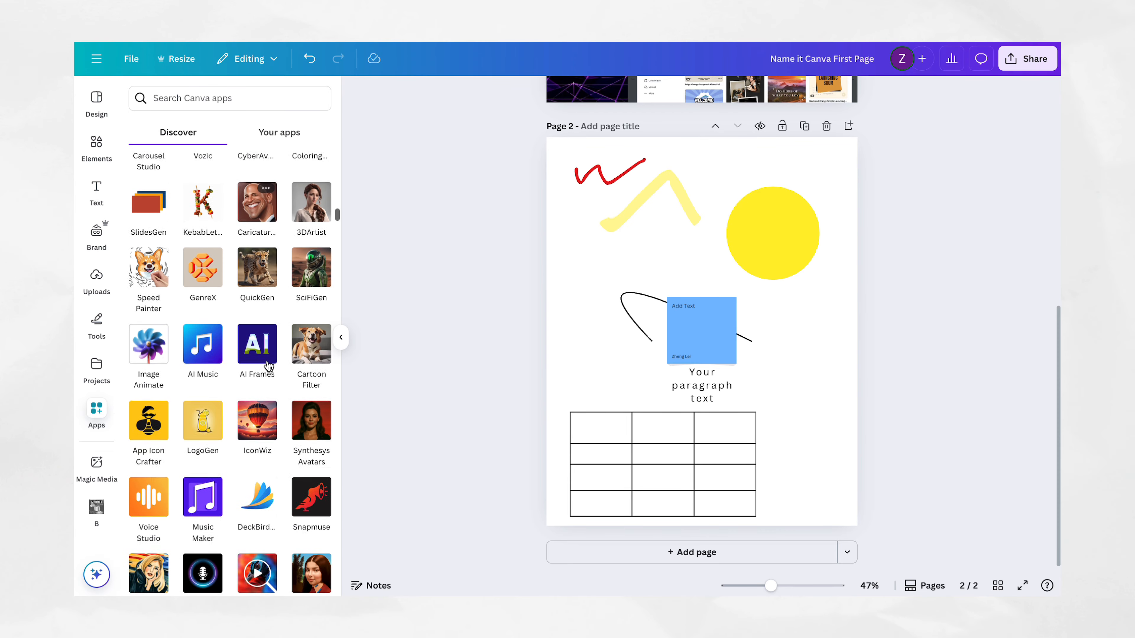
scroll(268, 366, down, 9)
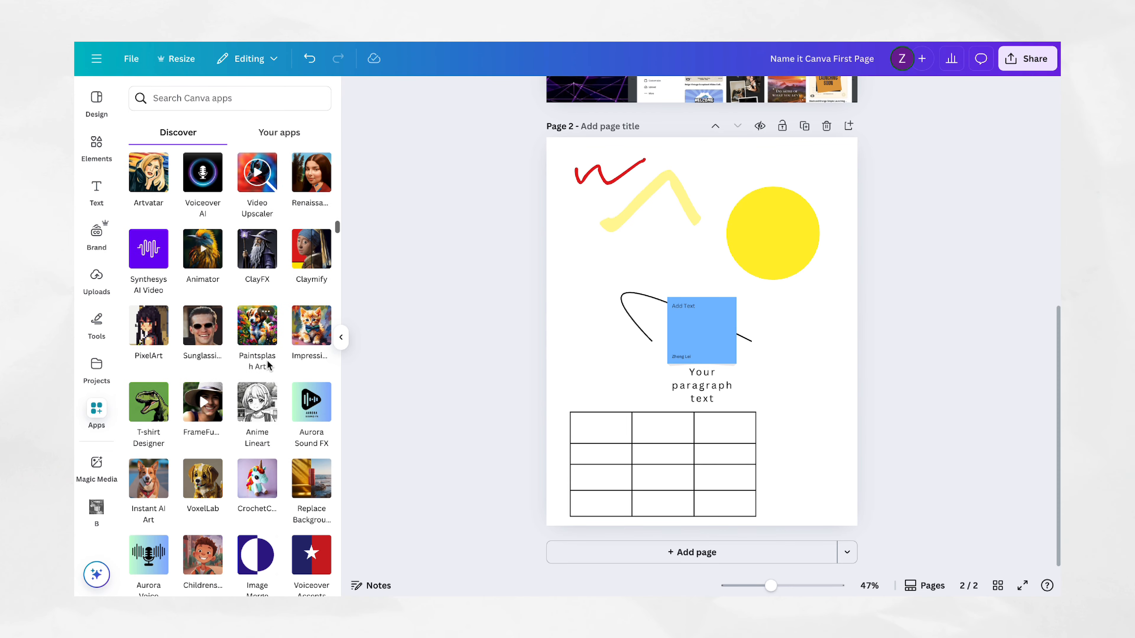
scroll(268, 365, down, 10)
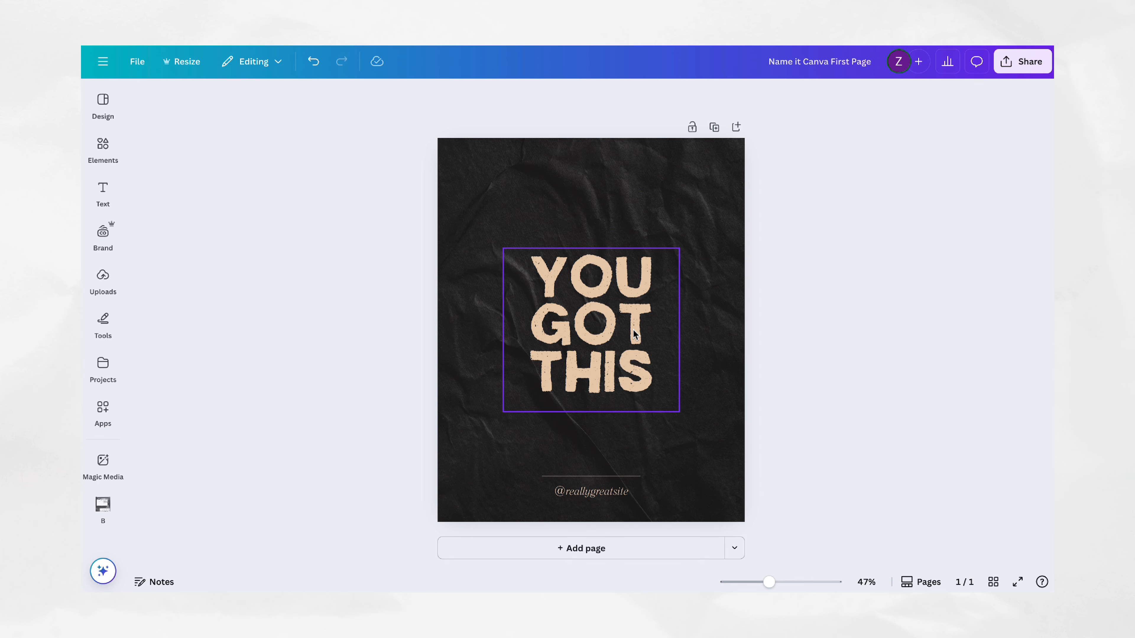
Step: Add a blank page and duplicate the YOU GOT THIS page twice
click(597, 488)
click(590, 550)
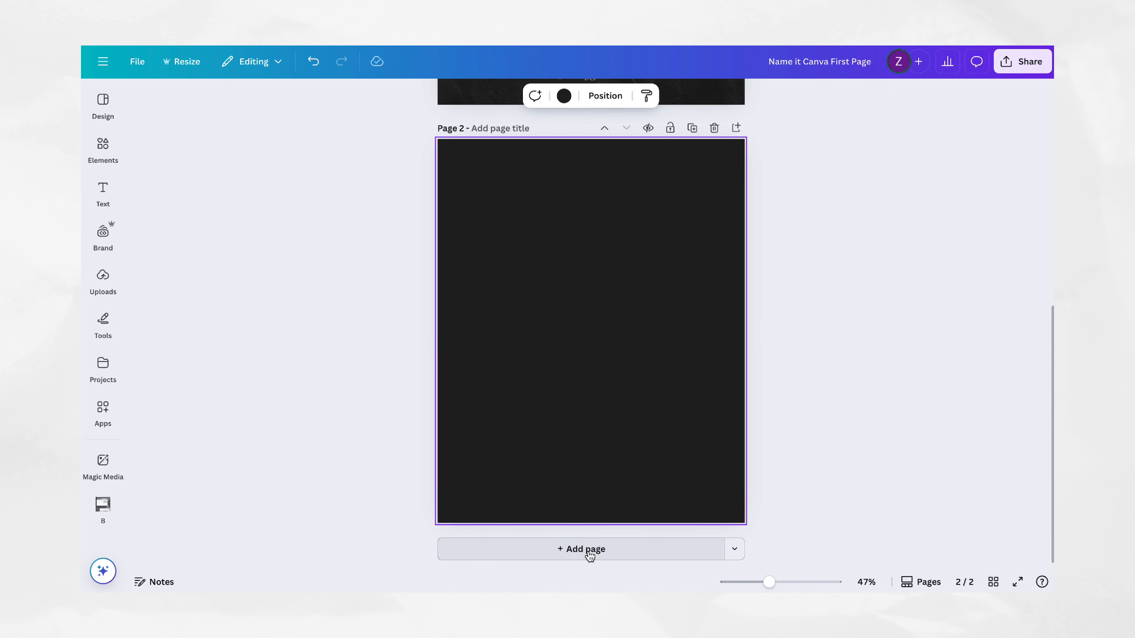
scroll(632, 351, up, 9)
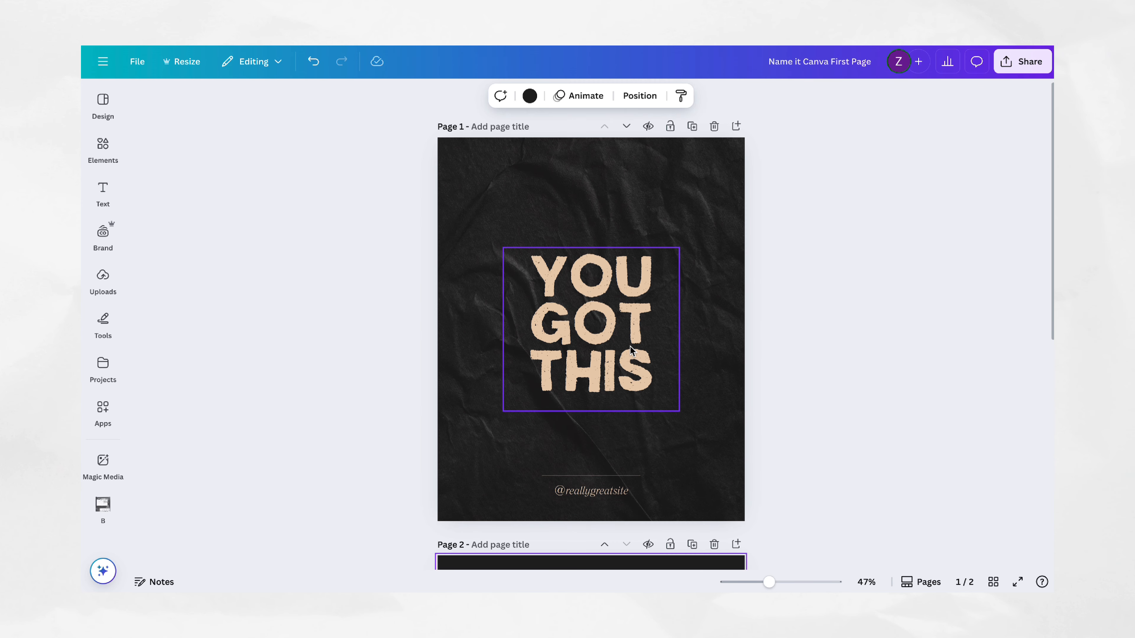
click(692, 128)
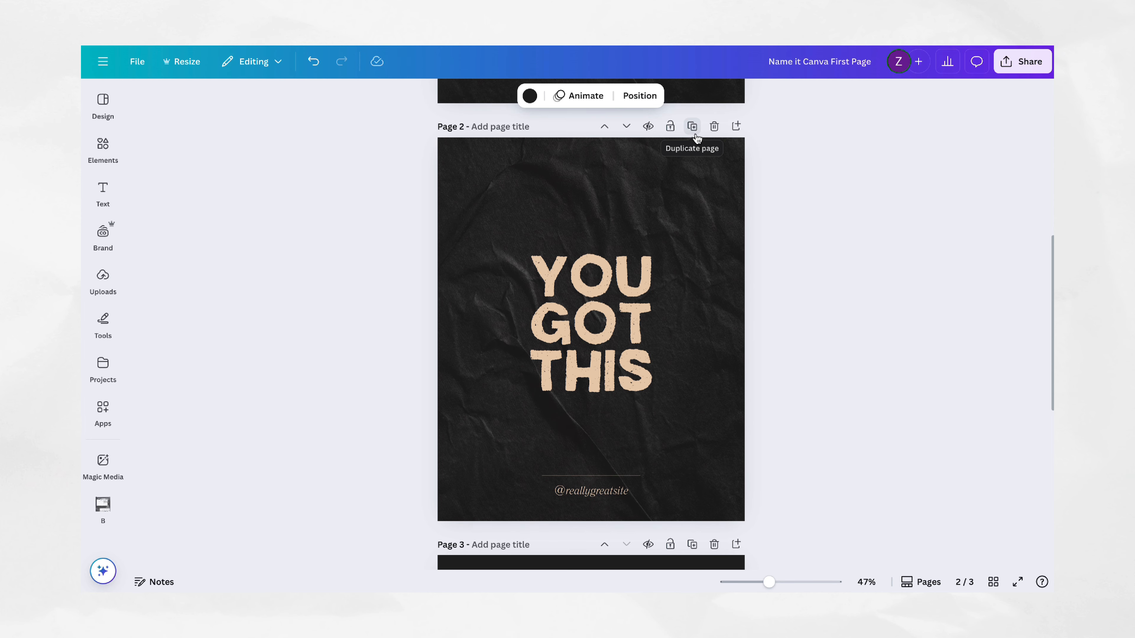
click(692, 127)
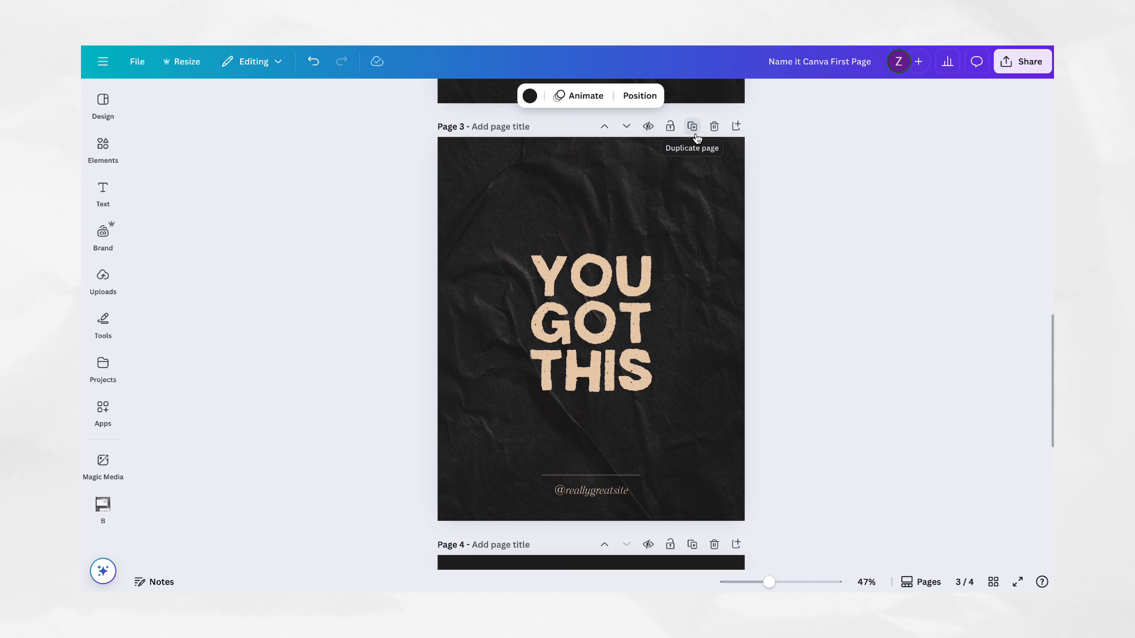
Step: Delete the extra pages, keeping only one YOU GOT THIS page
click(714, 127)
click(715, 129)
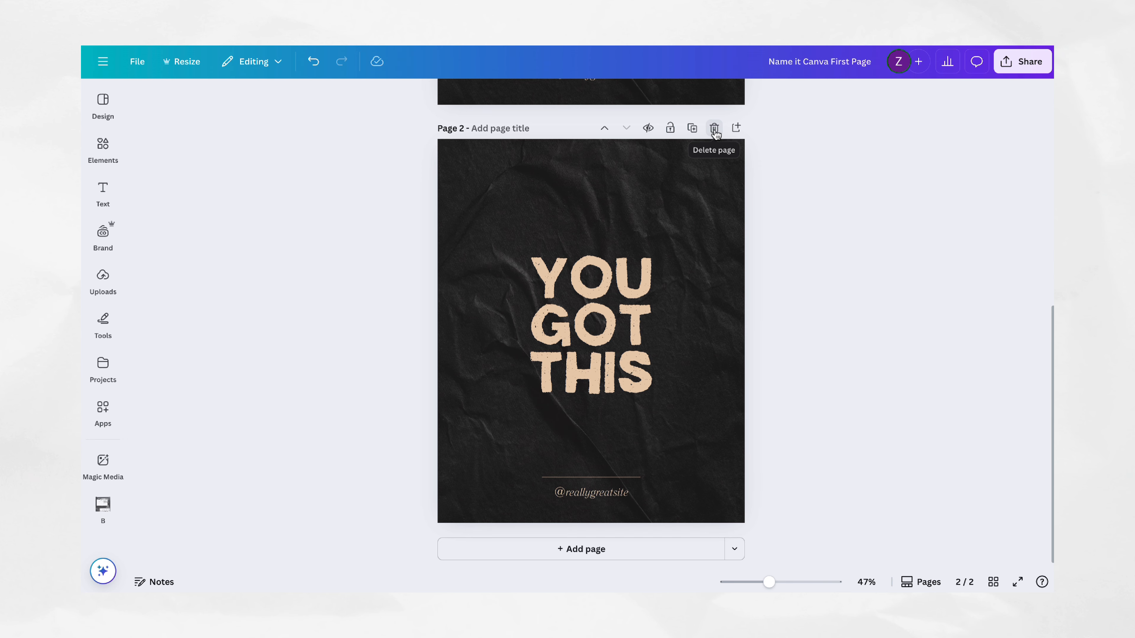
click(714, 129)
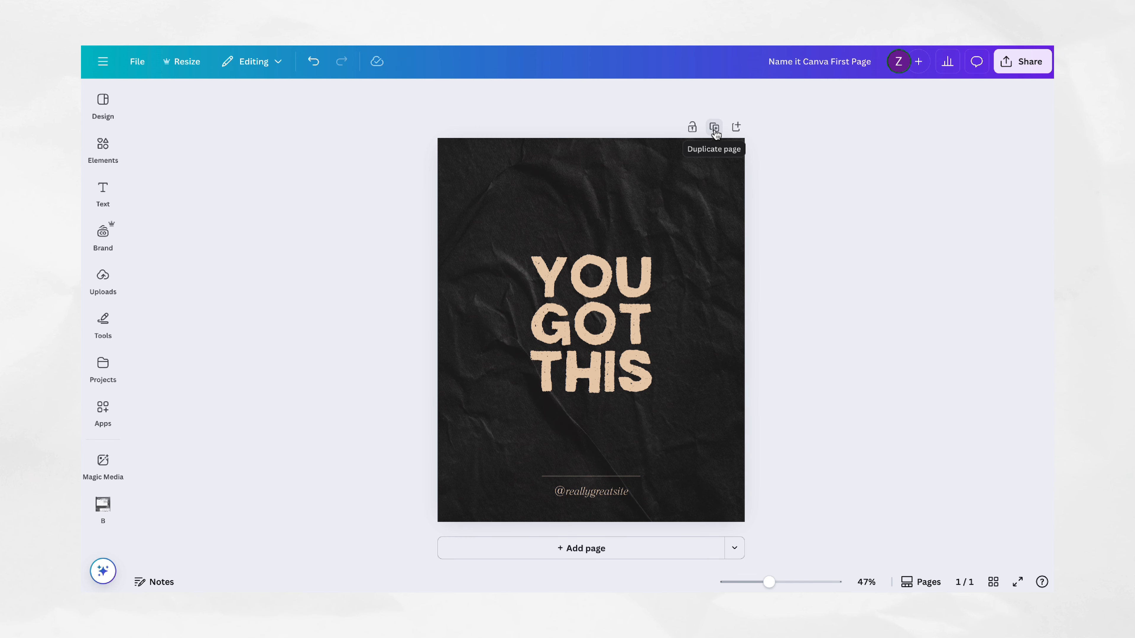
Step: Lock the position of the YOU GOT THIS page and duplicate the page
click(695, 132)
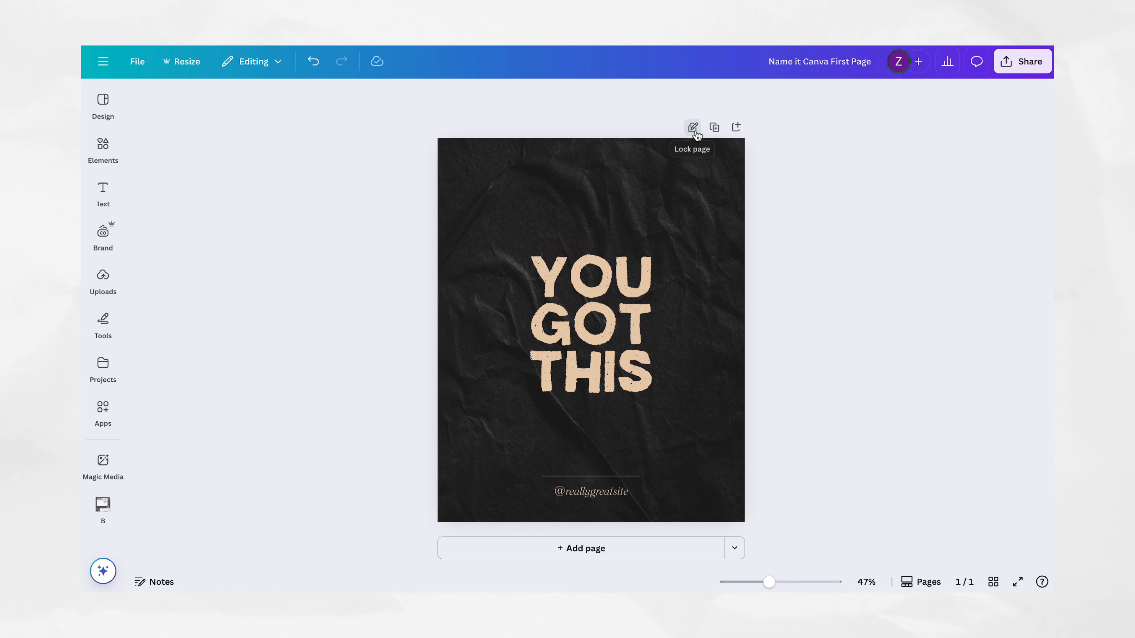
click(714, 127)
scroll(717, 128, up, 5)
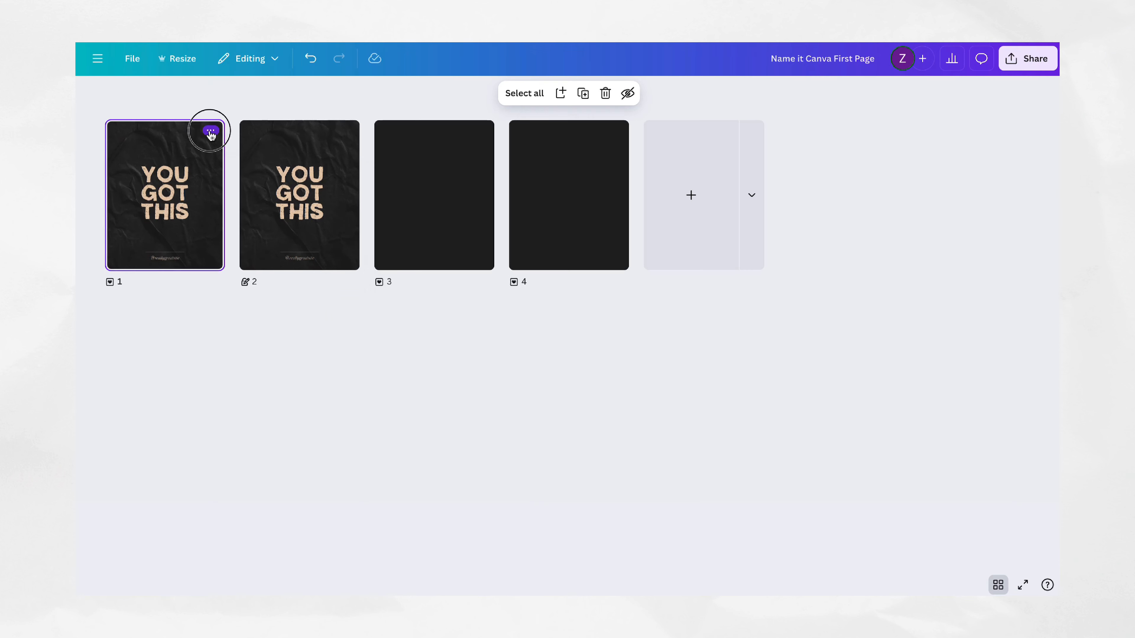
Step: Fully lock page 1 from the grid view
click(214, 131)
mouse_move(273, 430)
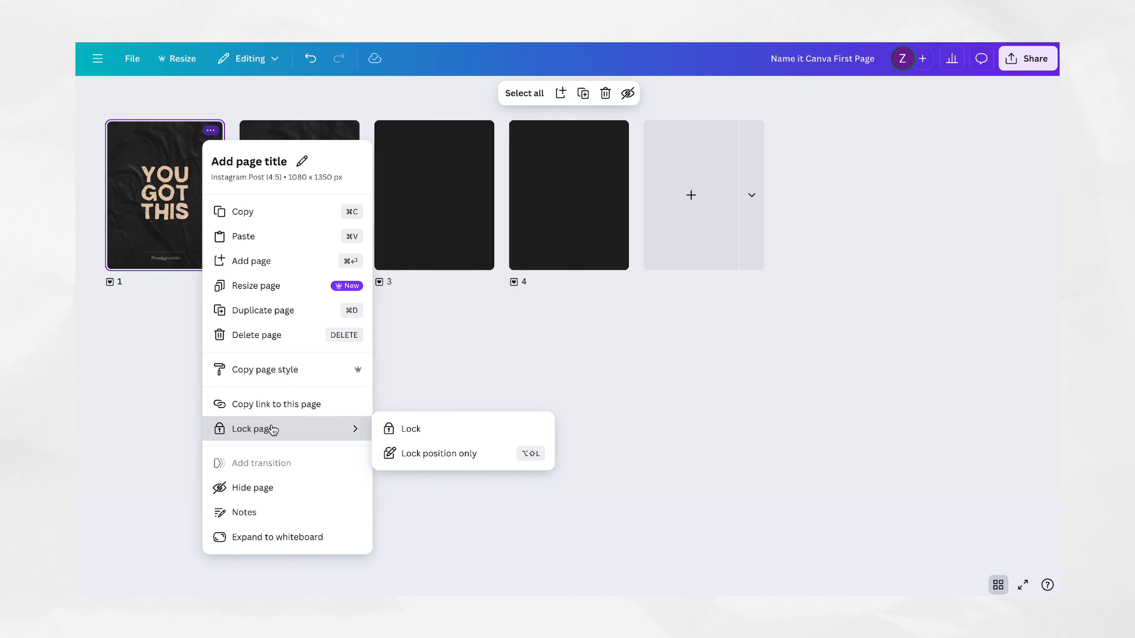
click(420, 430)
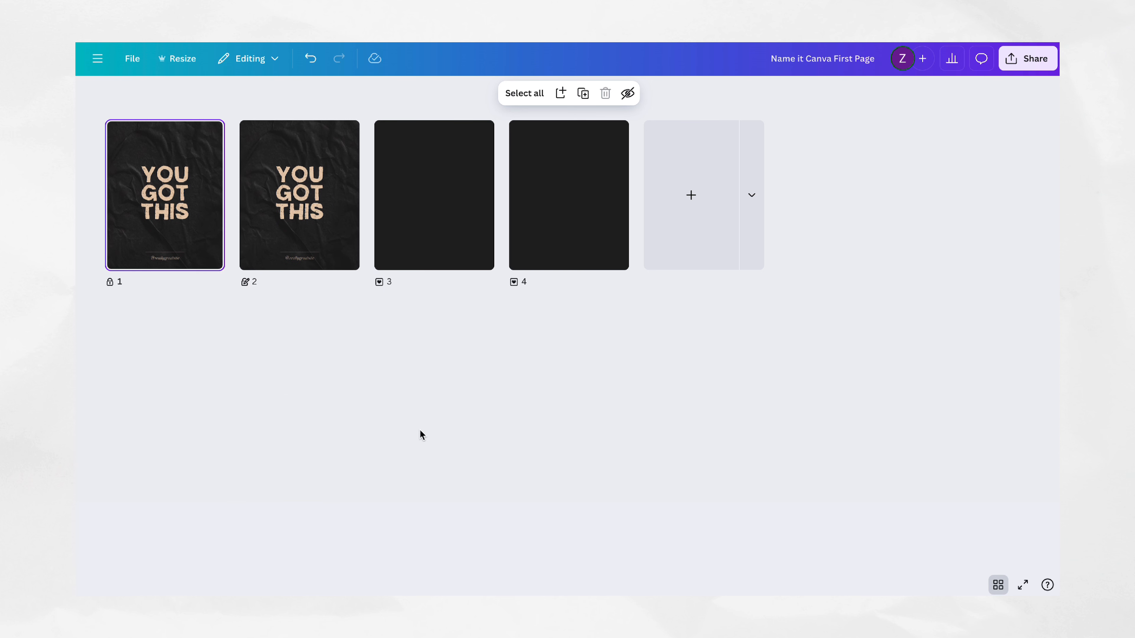
Step: Delete the two blank pages and the second YOU GOT THIS page
click(544, 267)
key(Delete)
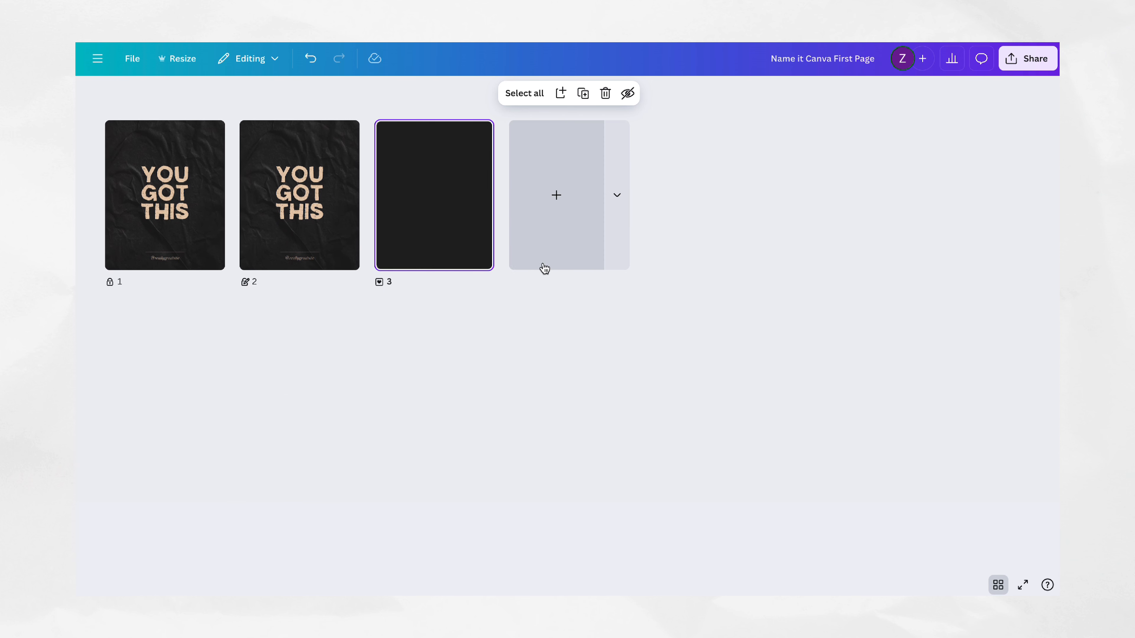
key(Delete)
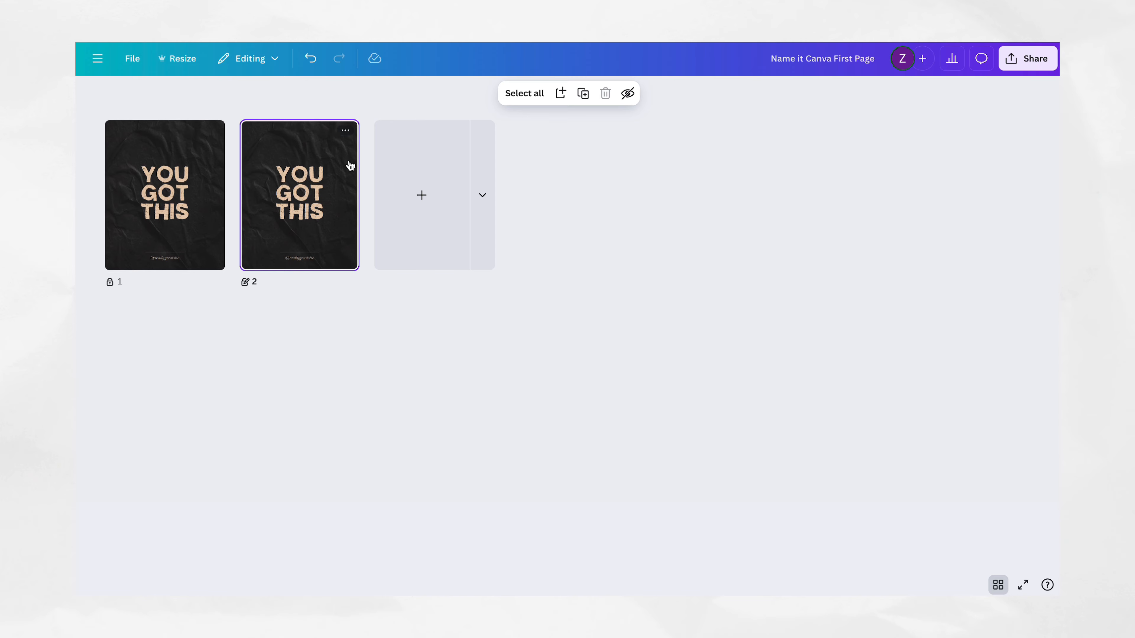
click(346, 131)
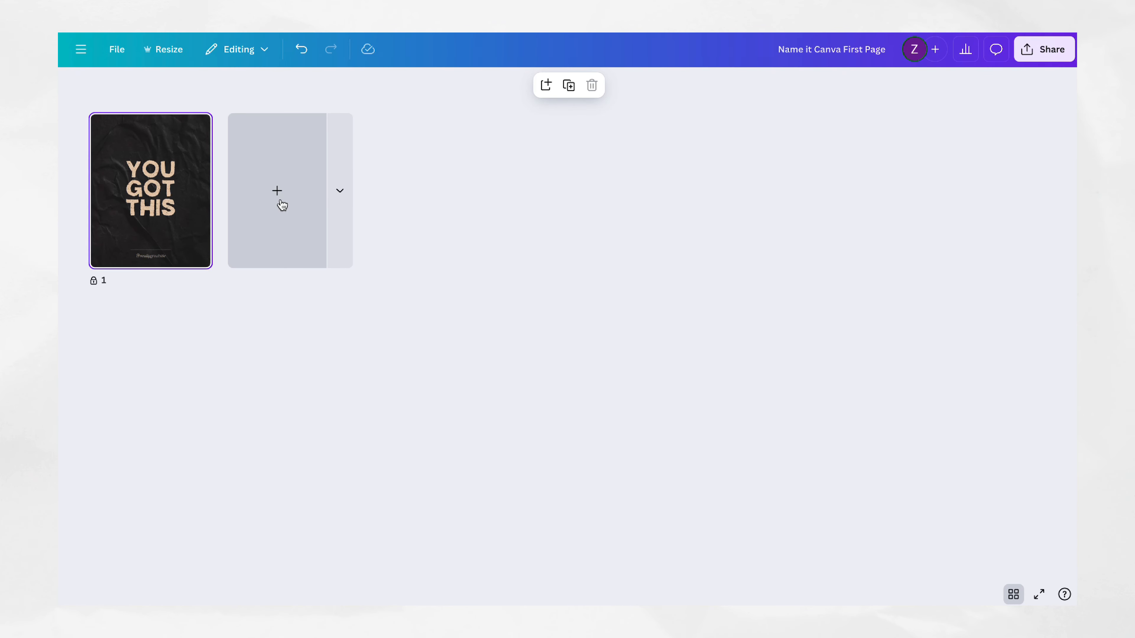
Step: Add five blank pages after the locked YOU GOT THIS page
click(281, 203)
click(374, 202)
click(537, 195)
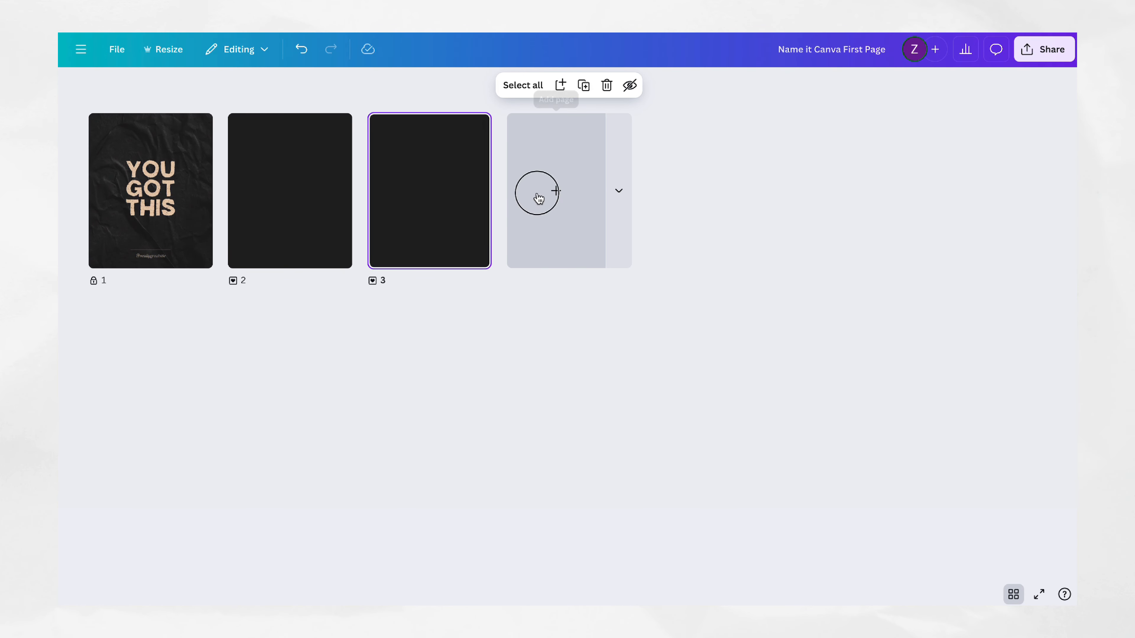
click(723, 171)
click(851, 169)
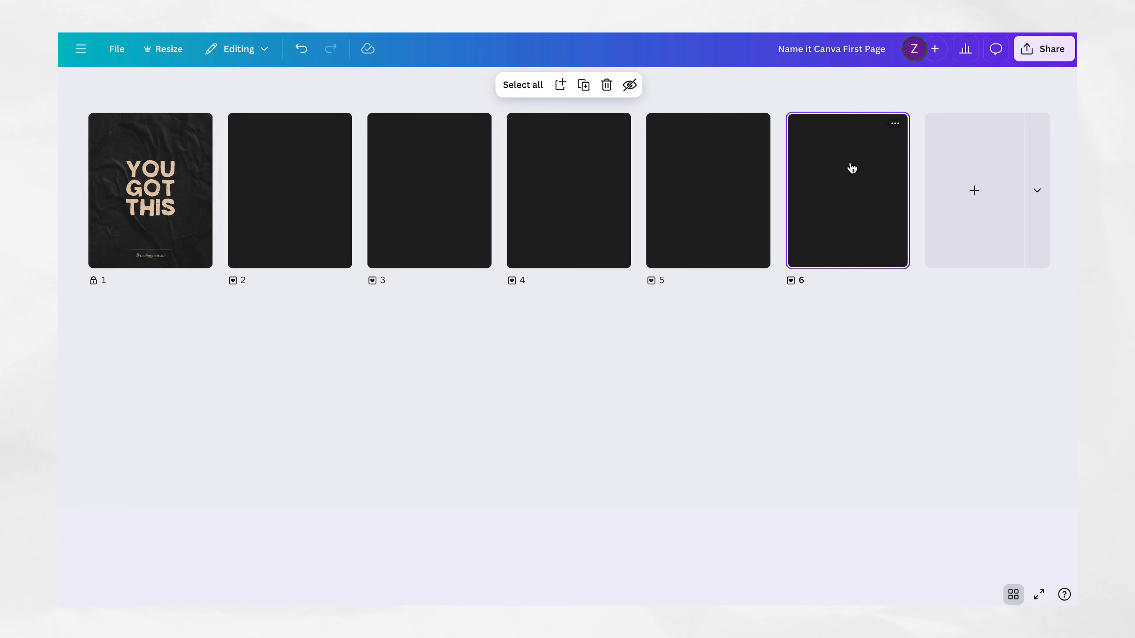
Step: Add a vertical Social Media page after page 6
click(1039, 172)
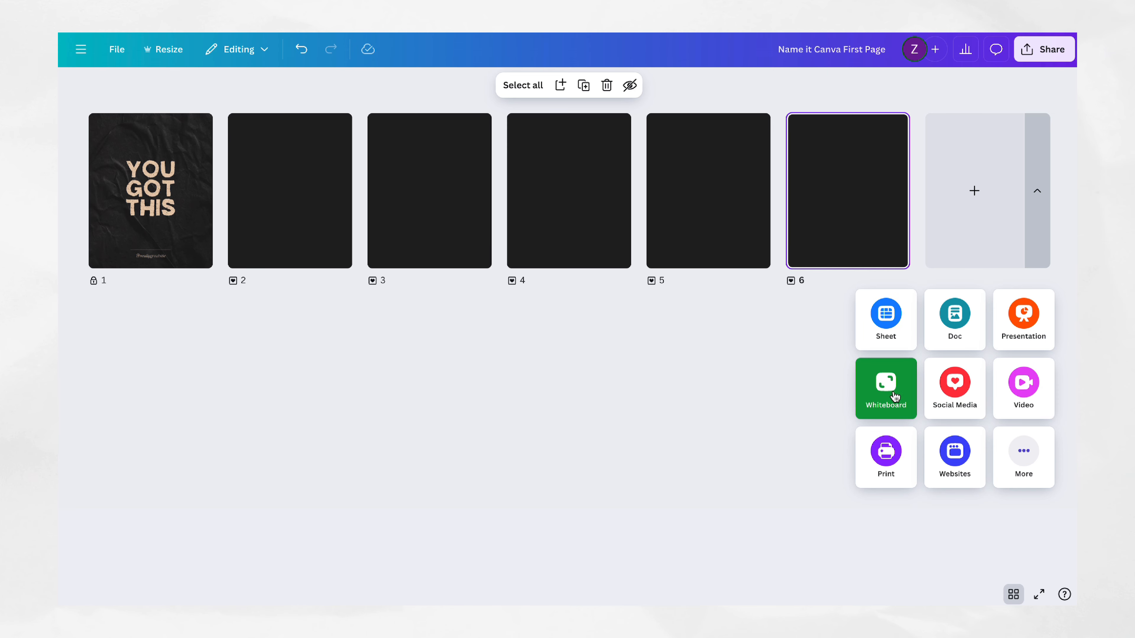
click(966, 394)
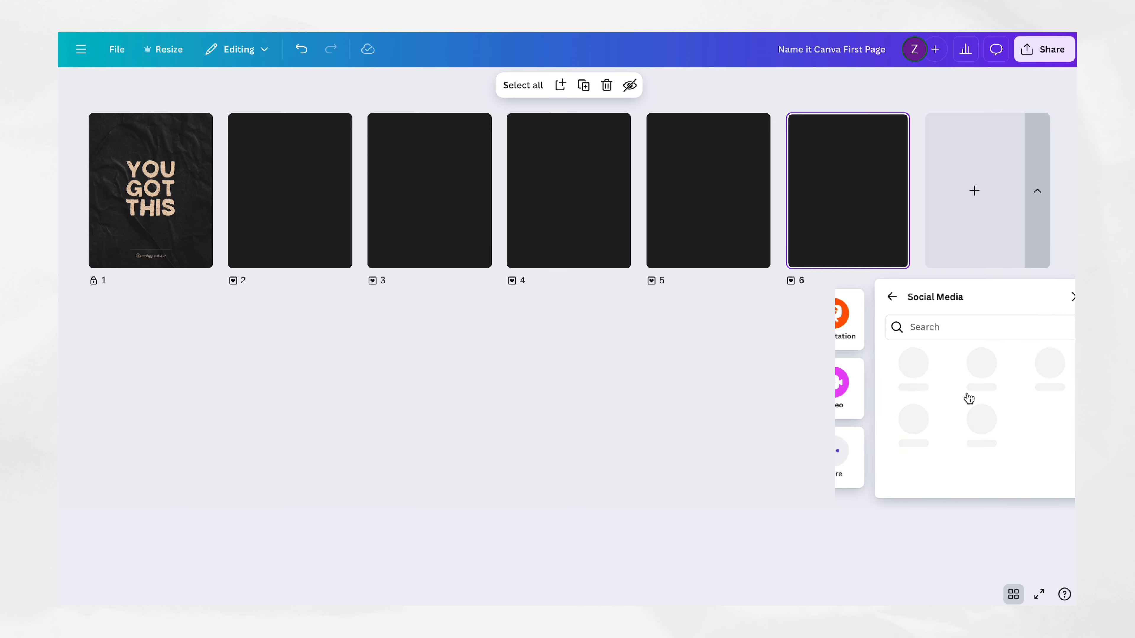
click(925, 382)
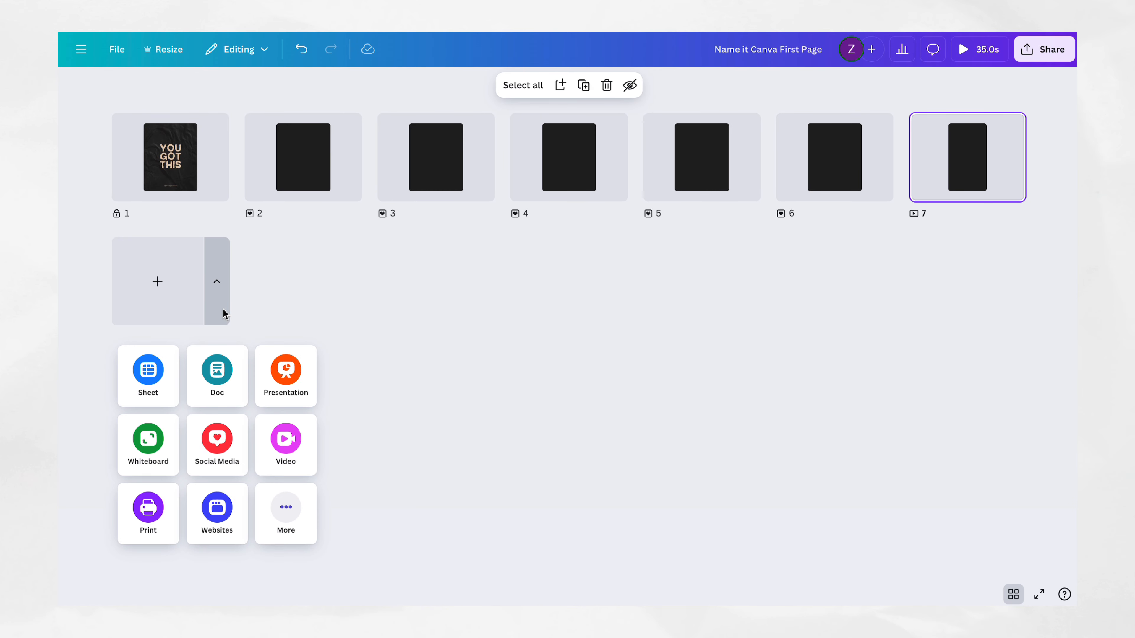
Step: Add a Presentation page and a Doc page at the end of the design
click(273, 365)
click(349, 281)
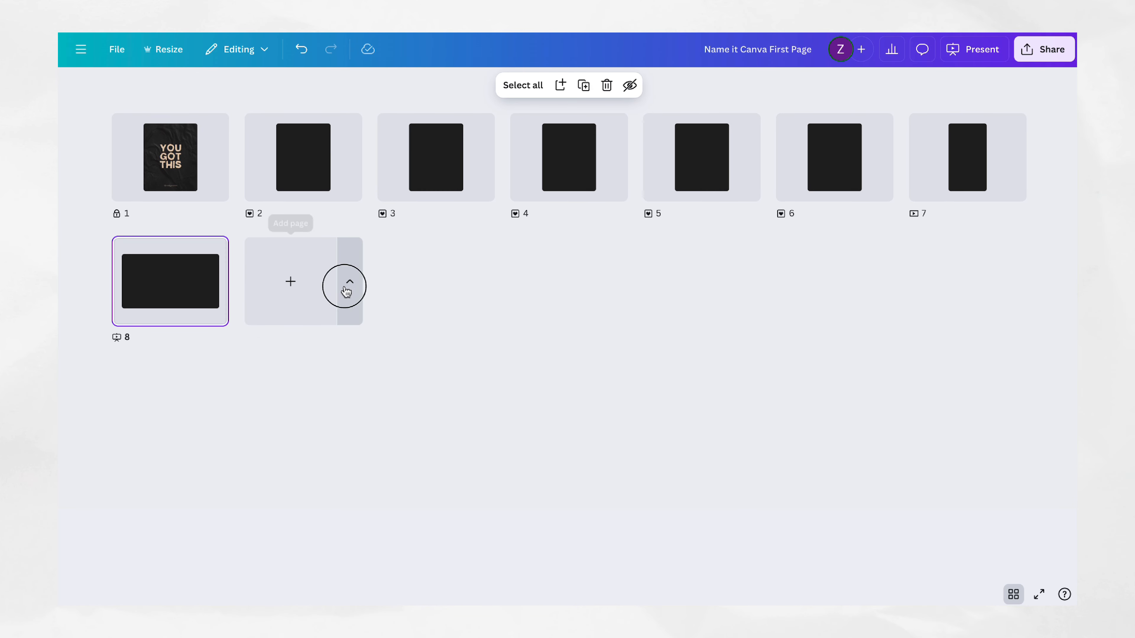
click(330, 368)
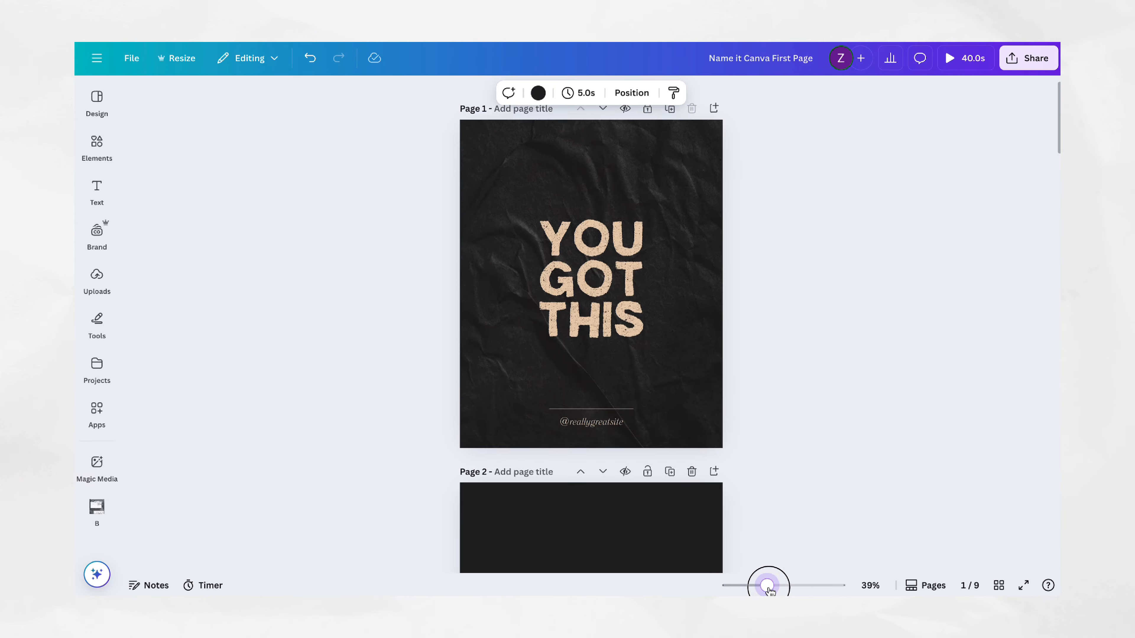
Step: Look over the pages at 36% zoom and in the grid, and open the notes for page 1
mouse_move(774, 597)
mouse_down()
mouse_move(816, 597)
mouse_move(765, 590)
mouse_up()
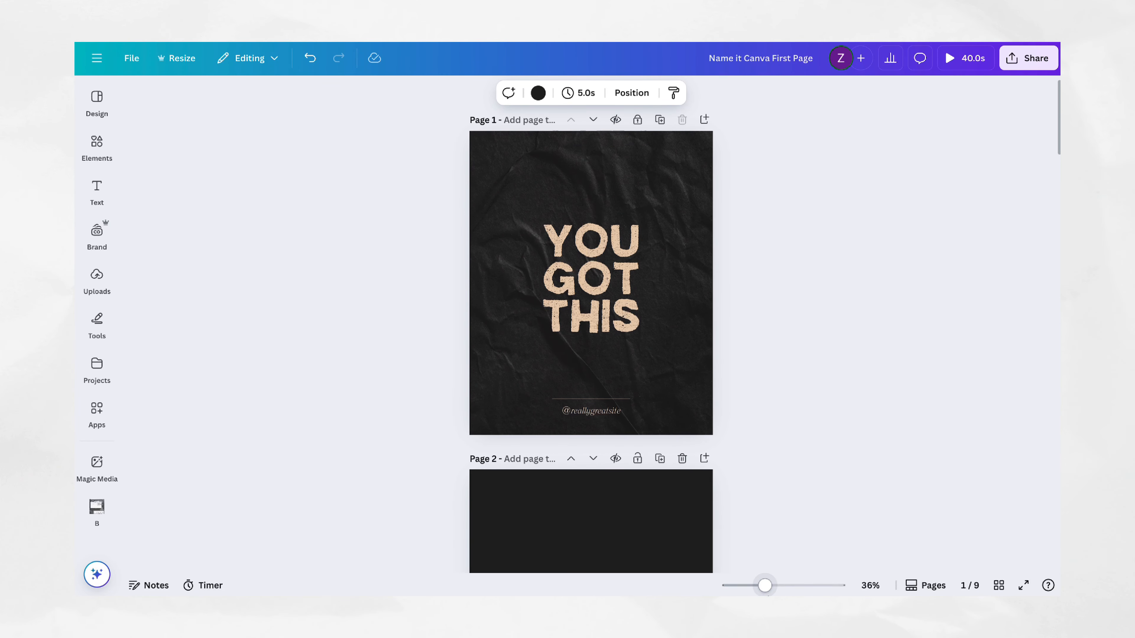
click(995, 586)
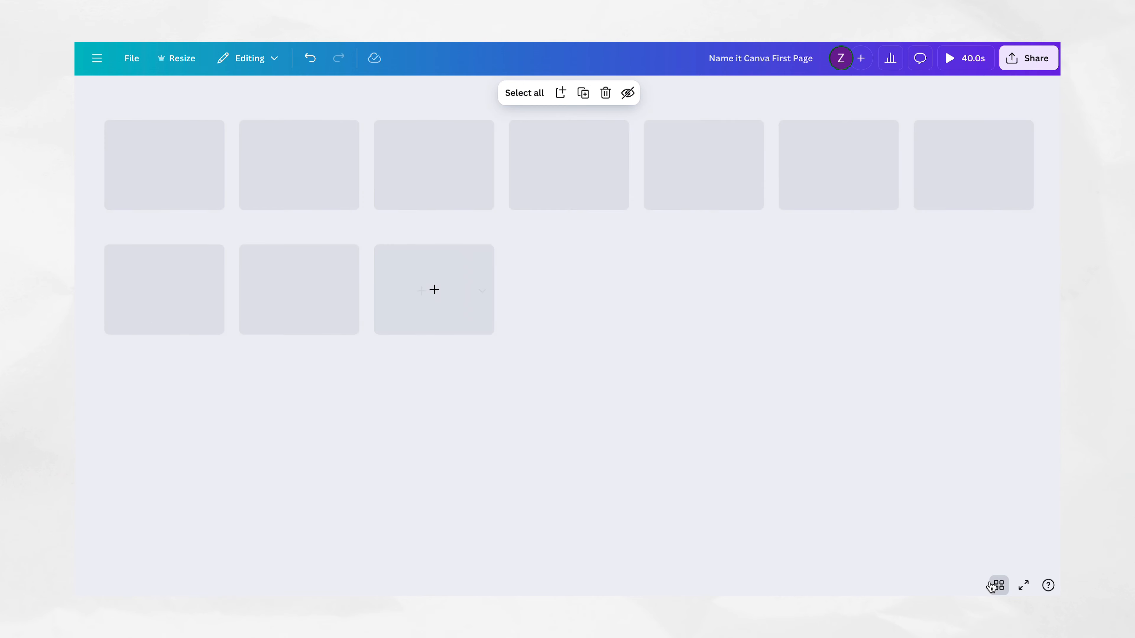
click(991, 586)
click(149, 586)
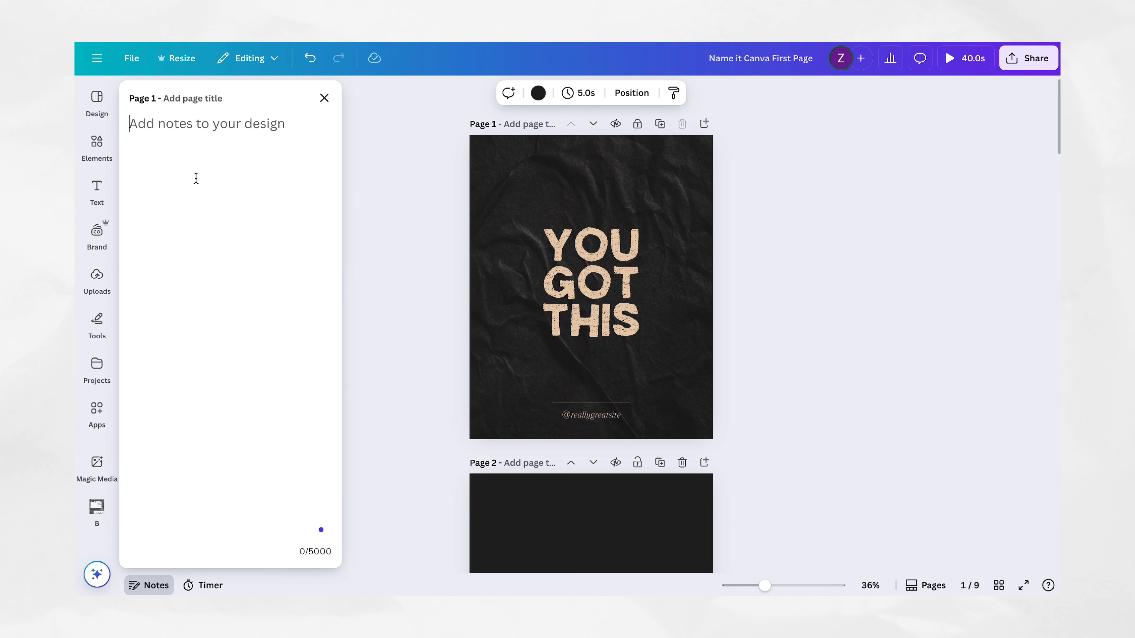
Step: Open the design's download settings, set the size multiplier to 2.5 and keep PNG as the file type
click(1043, 49)
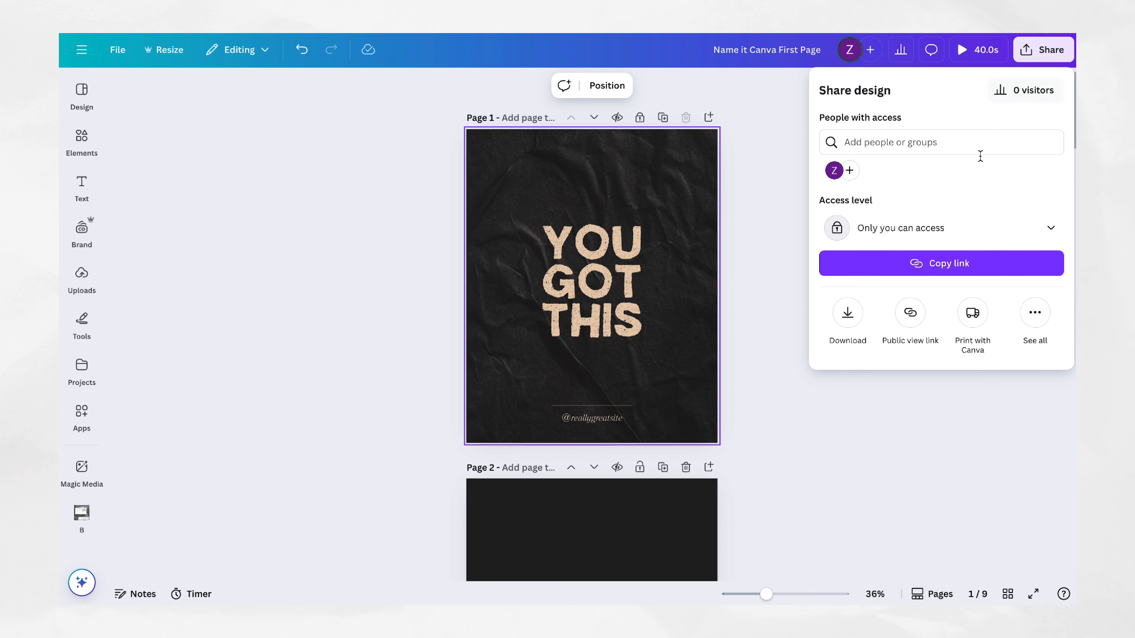
click(848, 313)
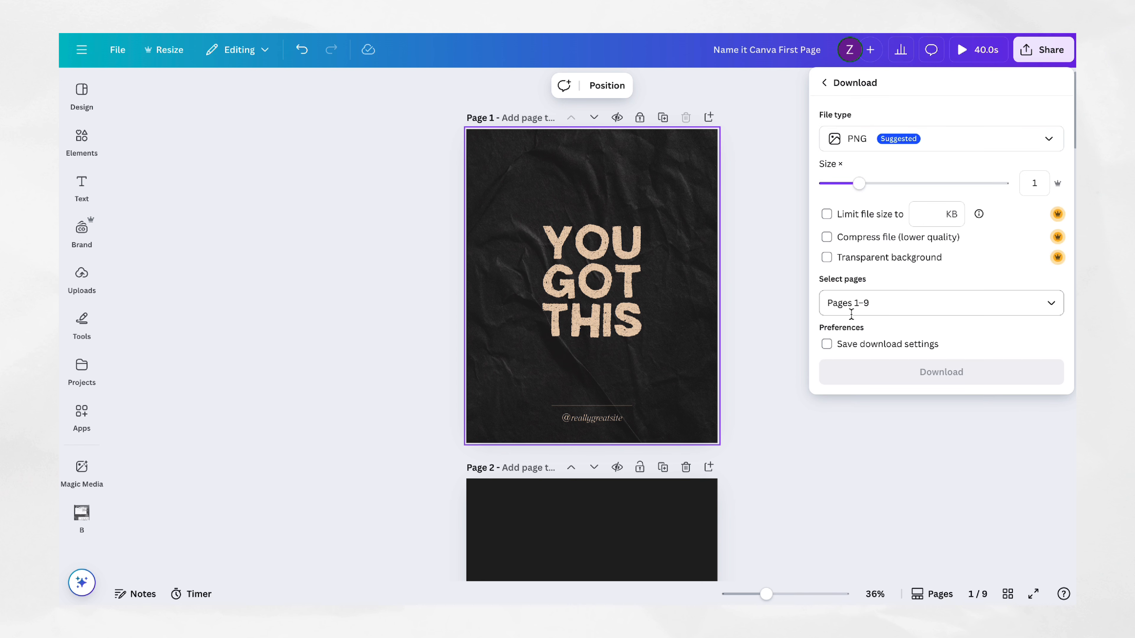
click(866, 186)
drag(866, 186, 961, 184)
click(1047, 143)
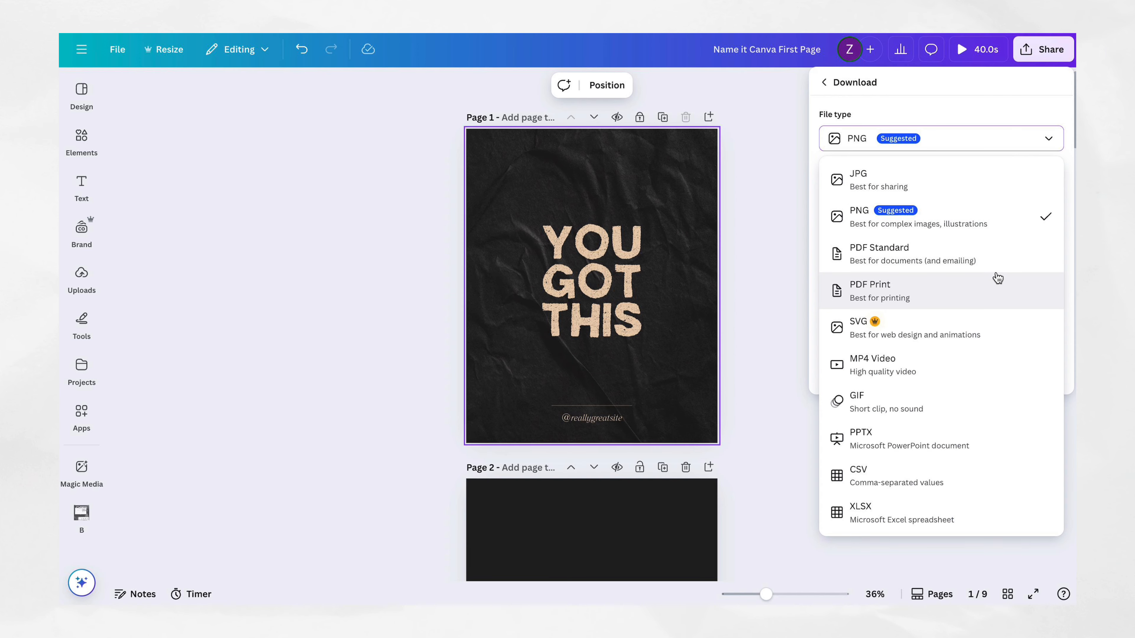
click(1050, 148)
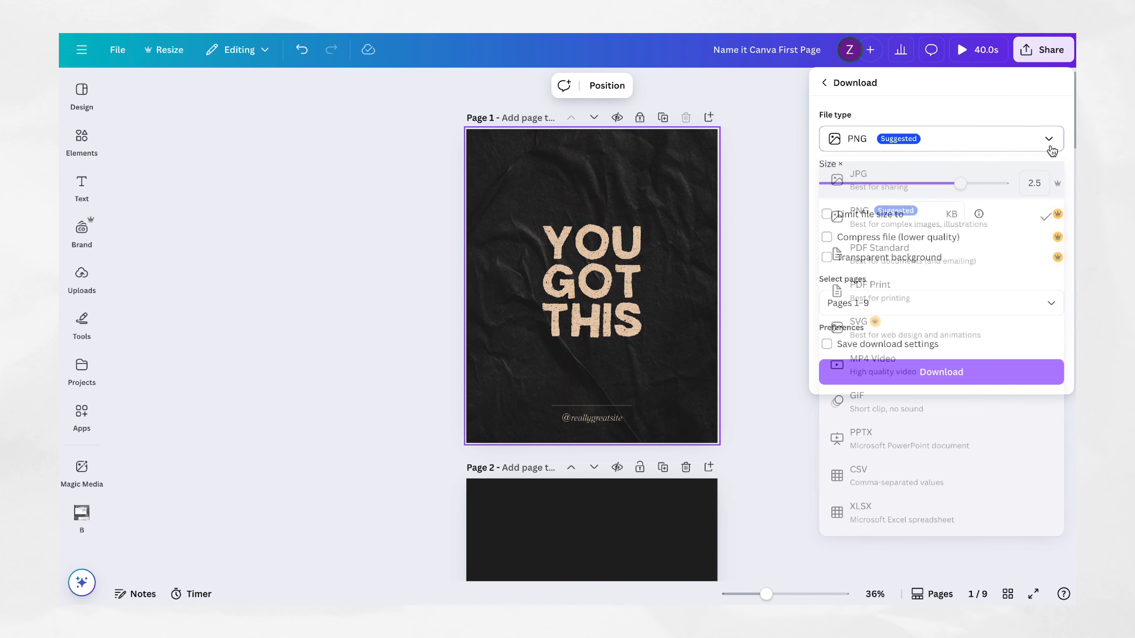
Step: Look through the pages that can be downloaded and keep Pages 1-9 selected
click(1052, 303)
scroll(1019, 420, down, 2)
scroll(1020, 420, down, 5)
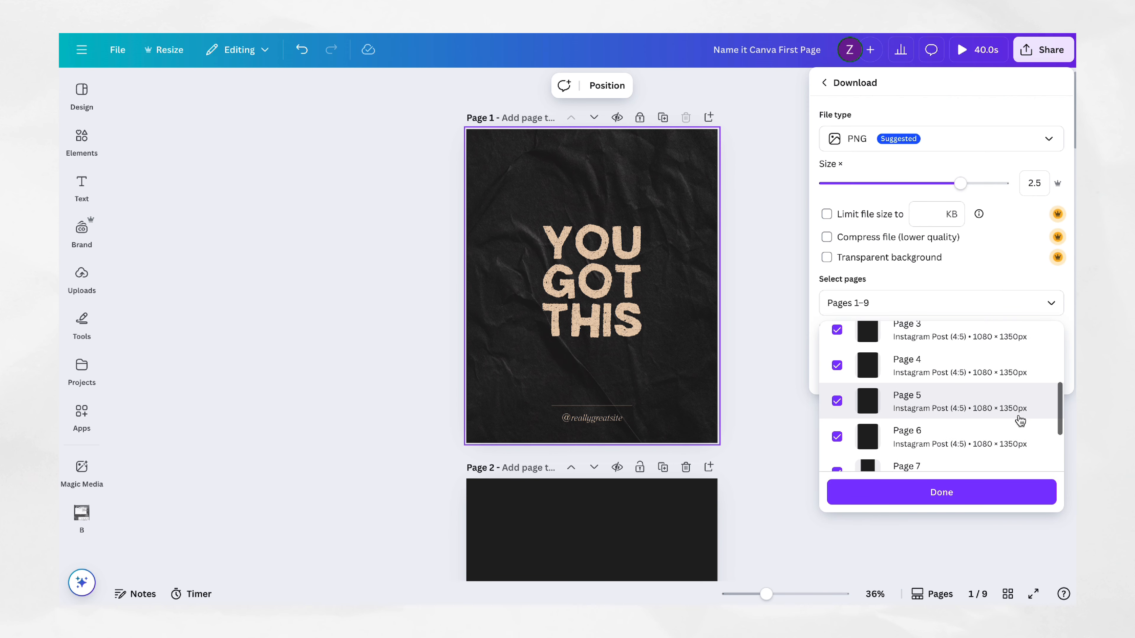
scroll(1039, 347, up, 1)
click(1051, 304)
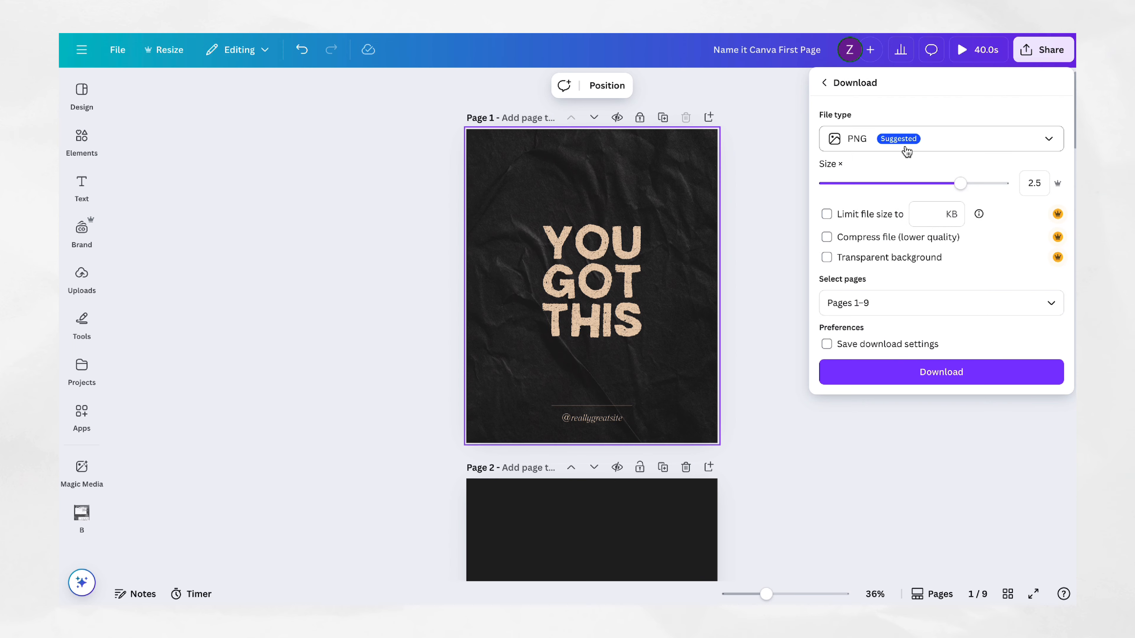
Step: Return from the download settings to the sharing options and set the design's access level to Anyone with the link
click(825, 85)
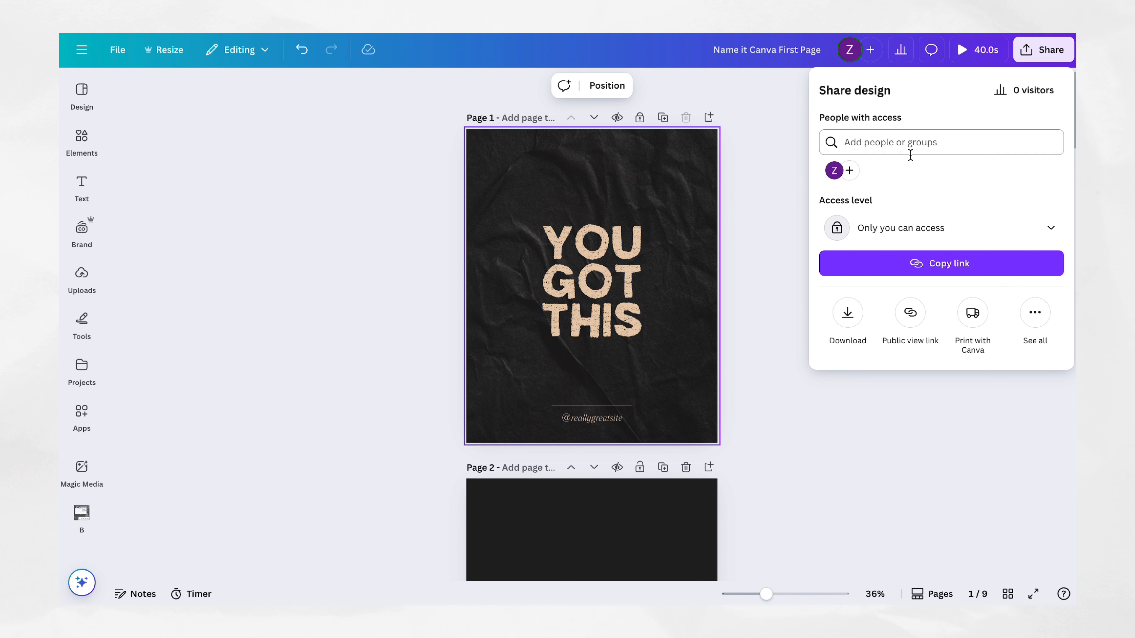
click(907, 313)
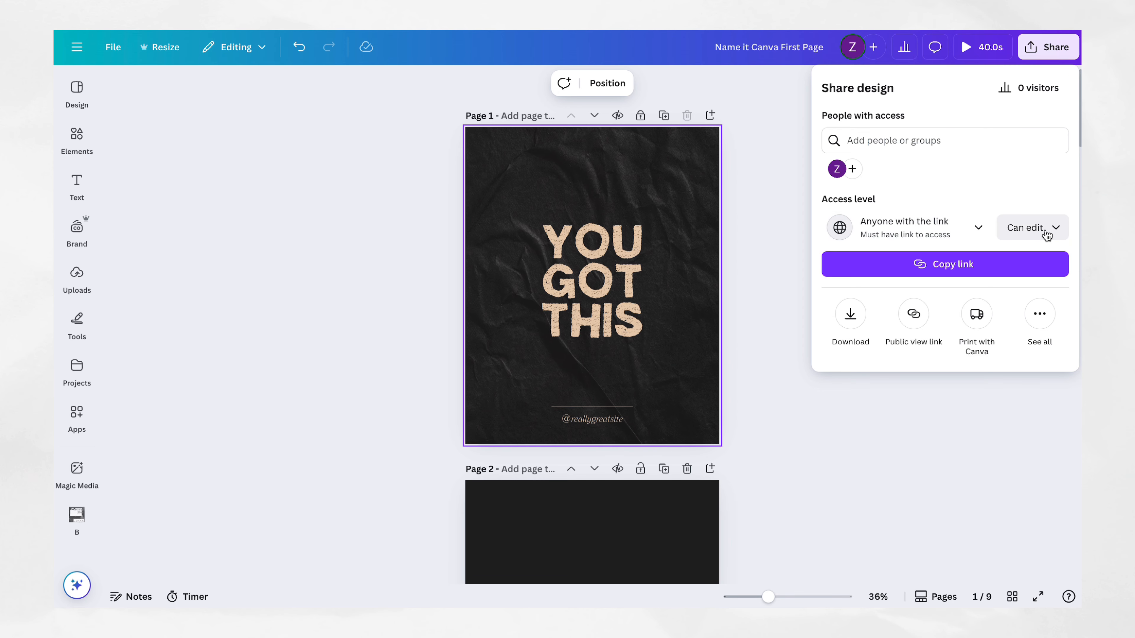
Step: Try the Can comment and Can view permissions for people with the link, and switch back to Can edit
click(1050, 231)
click(982, 309)
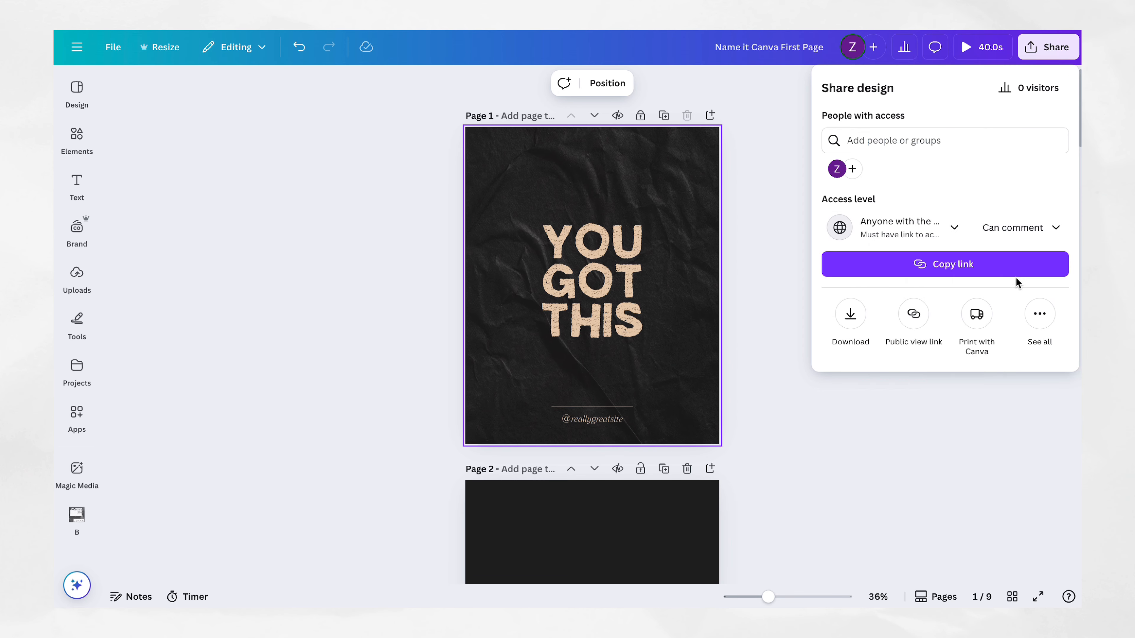
click(1045, 237)
click(992, 335)
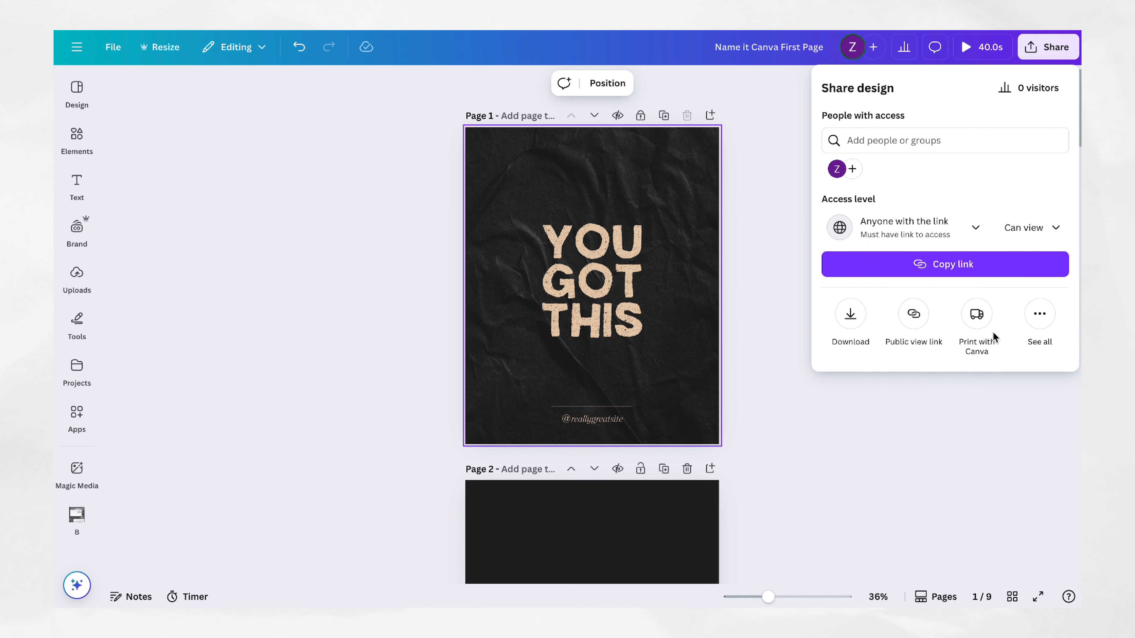
click(1036, 237)
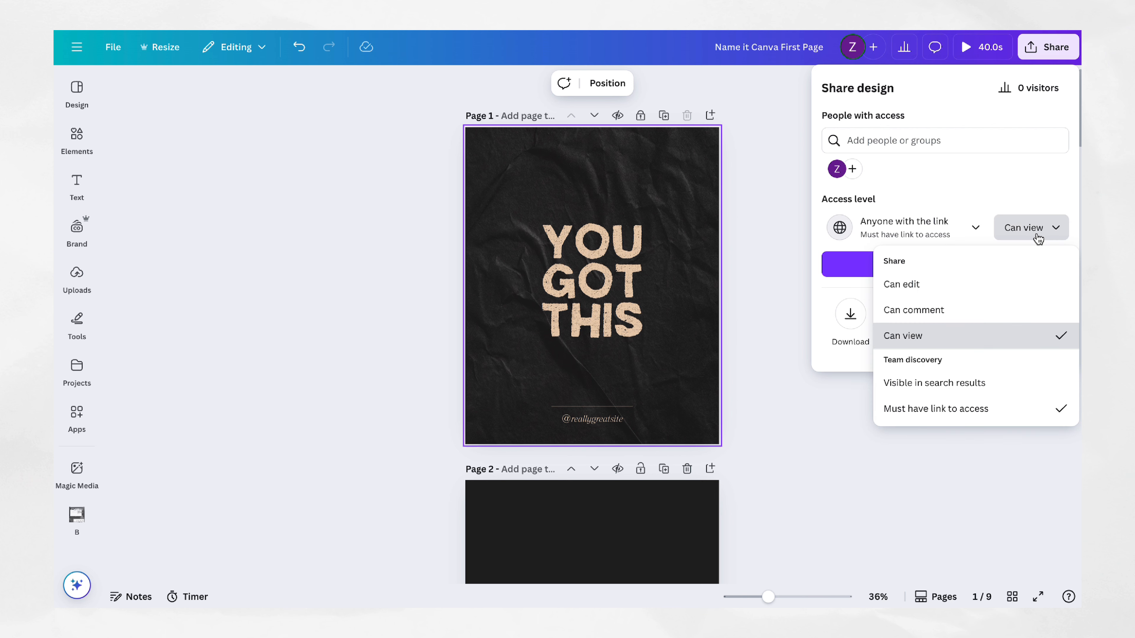
click(995, 286)
Step: Keep the link's team discovery option at Must have link to access and copy the design's share link
click(1049, 228)
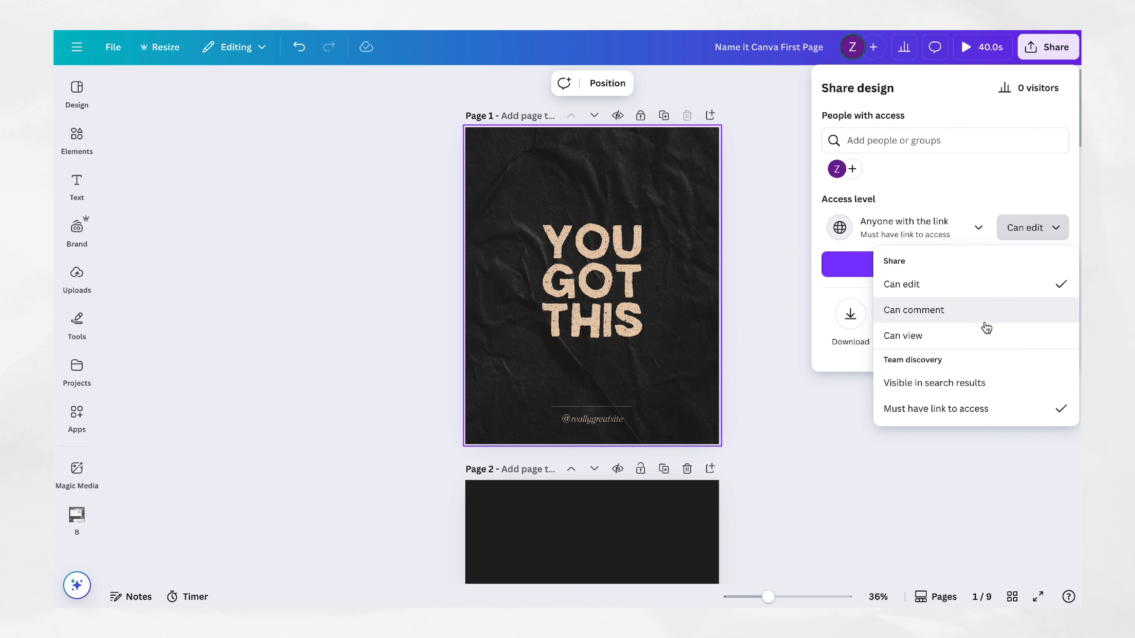
click(971, 409)
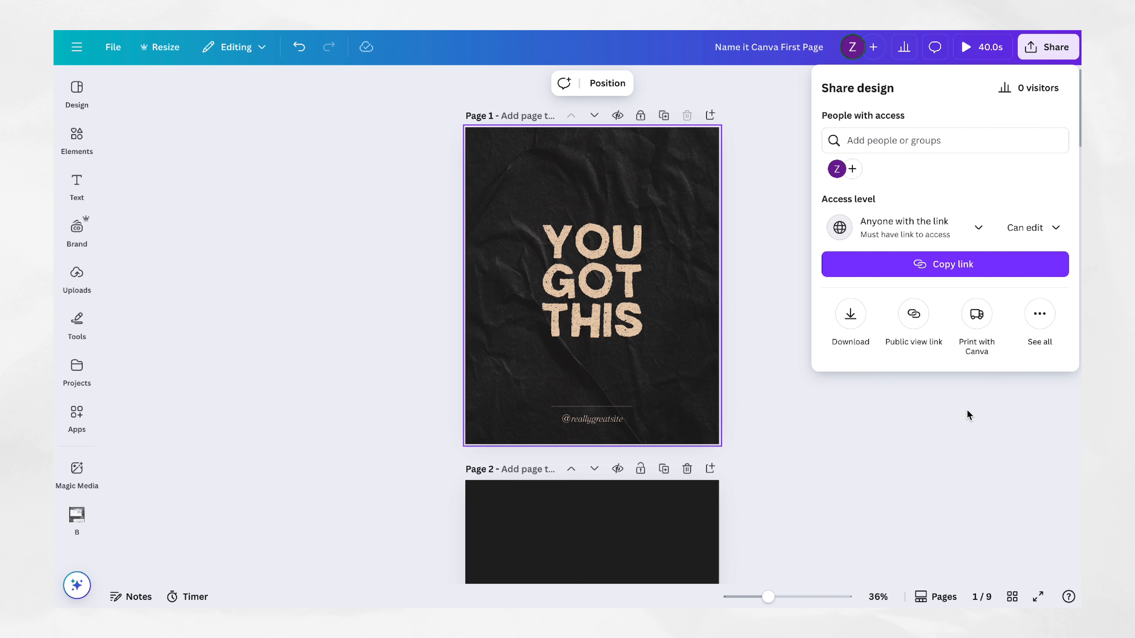
click(954, 268)
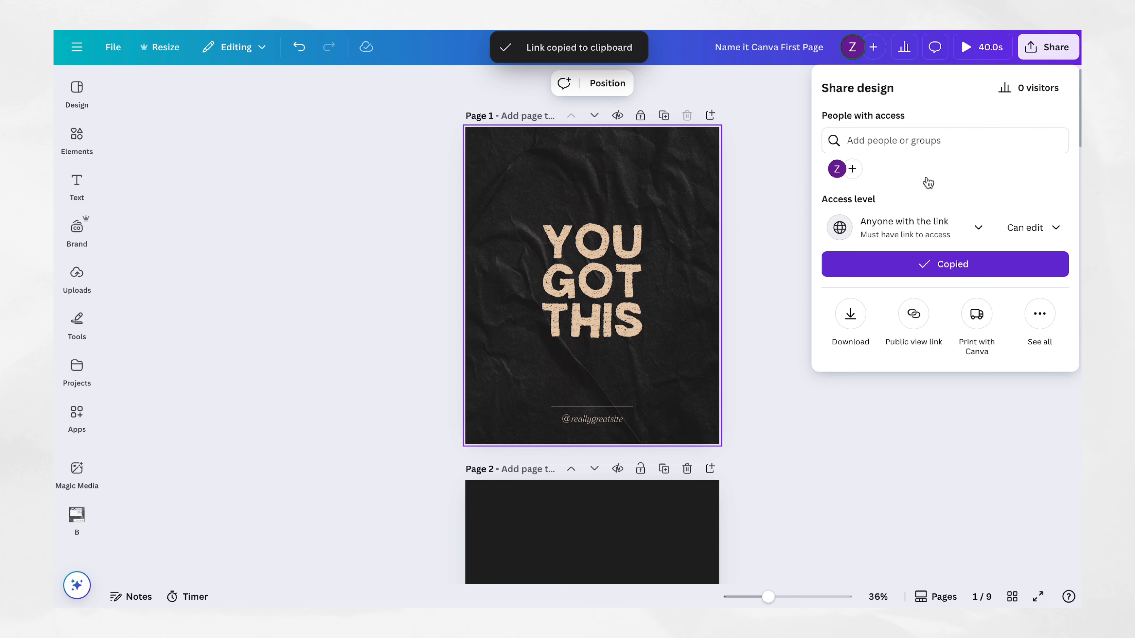